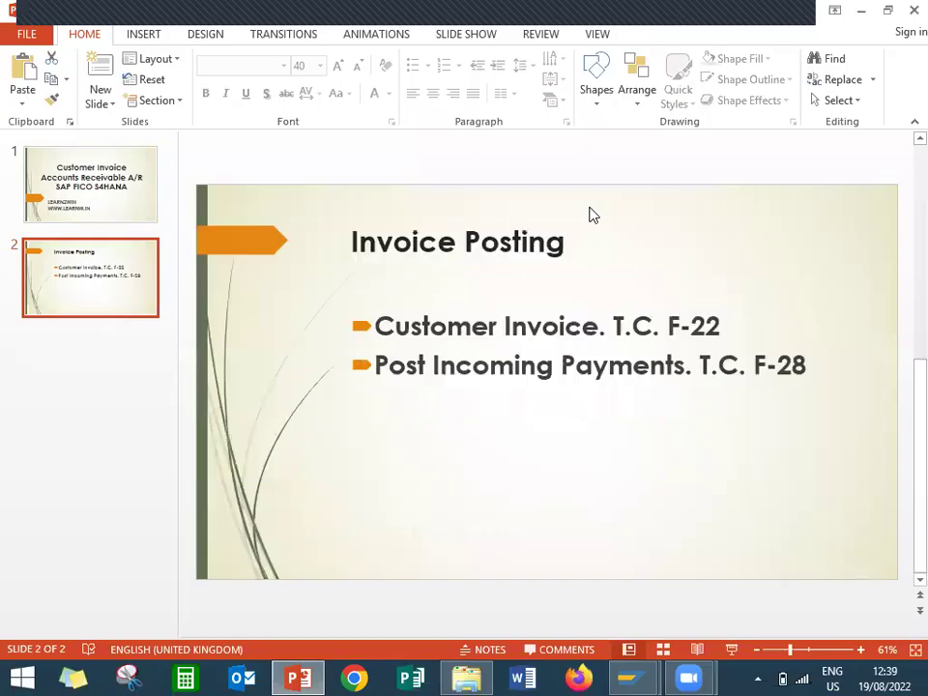
Step: Start a customer invoice with F-22 and set the document date to 19.08.2022
mouse_move(638, 677)
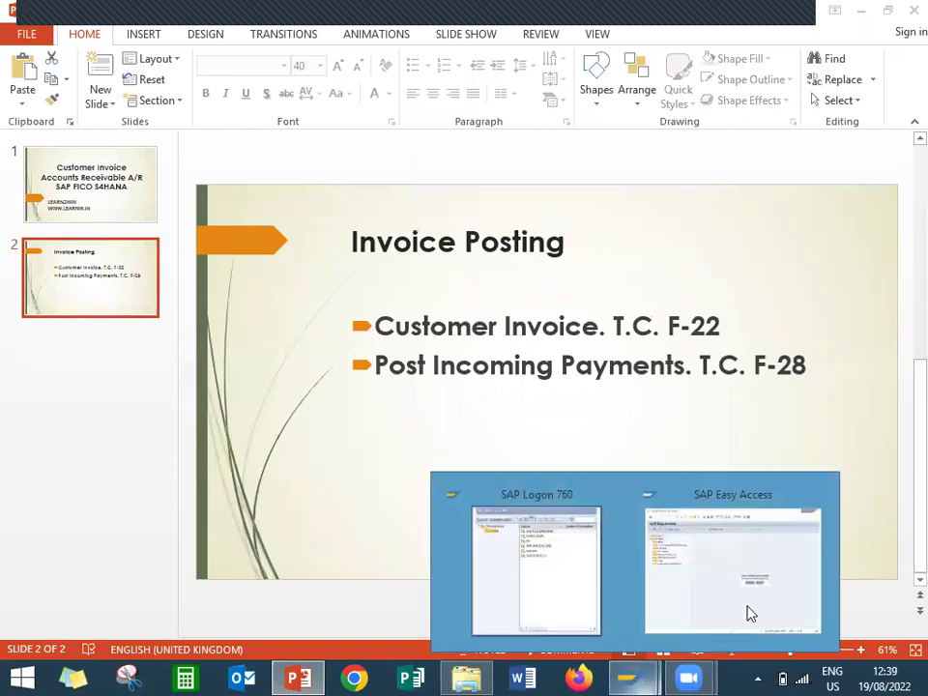
left_click(748, 612)
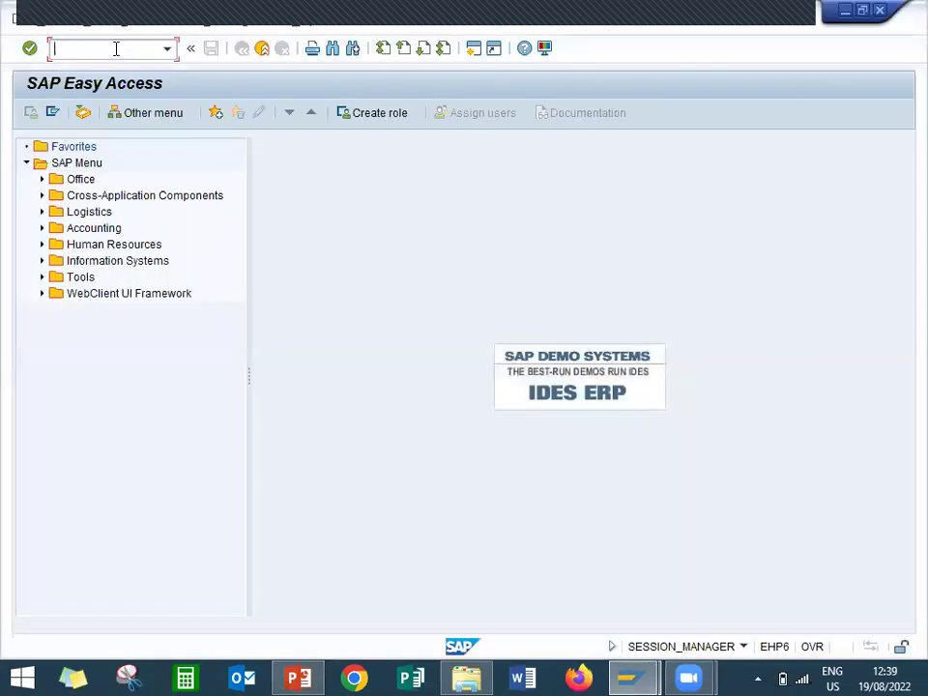
type("F-22")
key("Return")
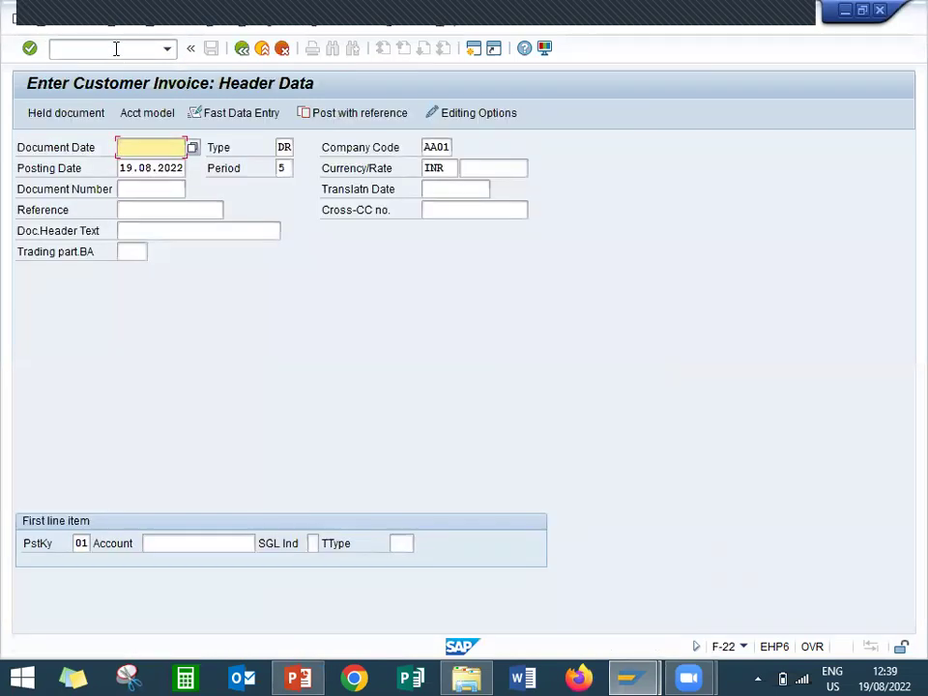
left_click(136, 139)
key("Down")
key("Return")
Step: Keep company code AA01 and currency INR, and choose customer JACK TRADING INDS
double_click(433, 146)
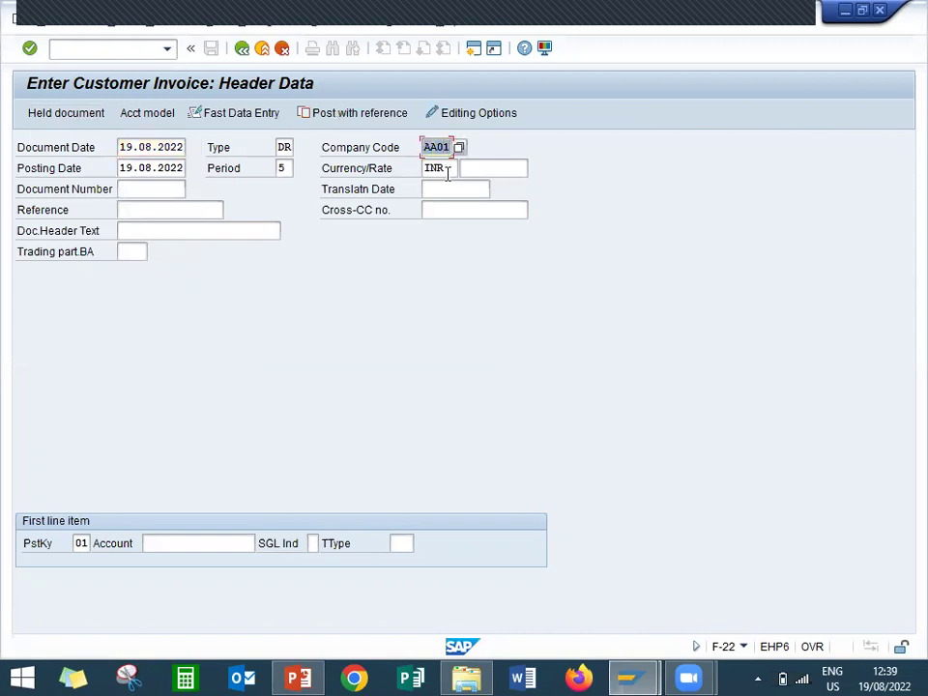
left_click(446, 169)
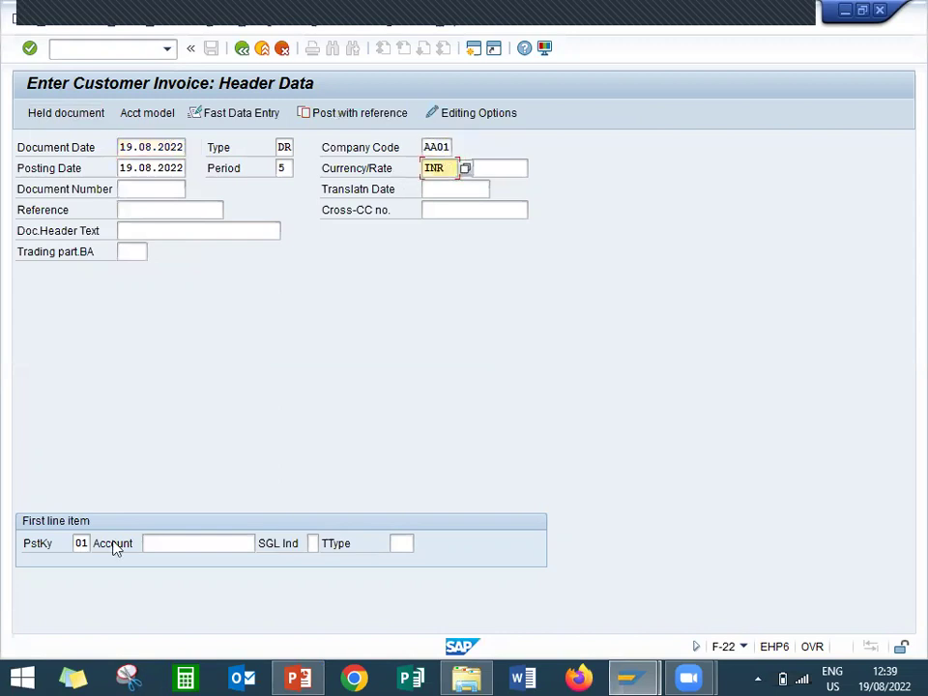
left_click(197, 544)
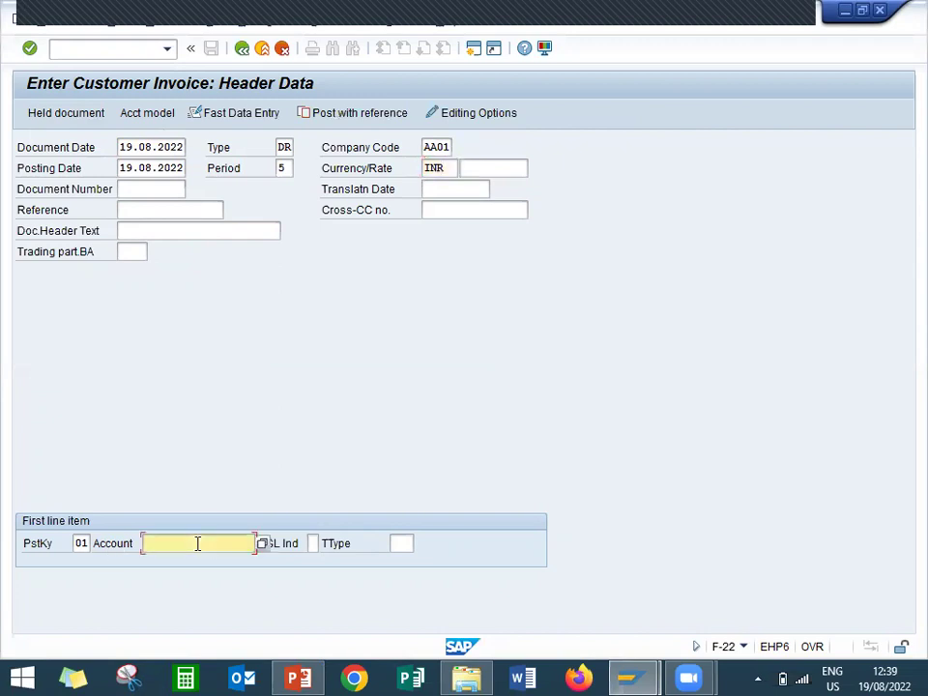
left_click(260, 544)
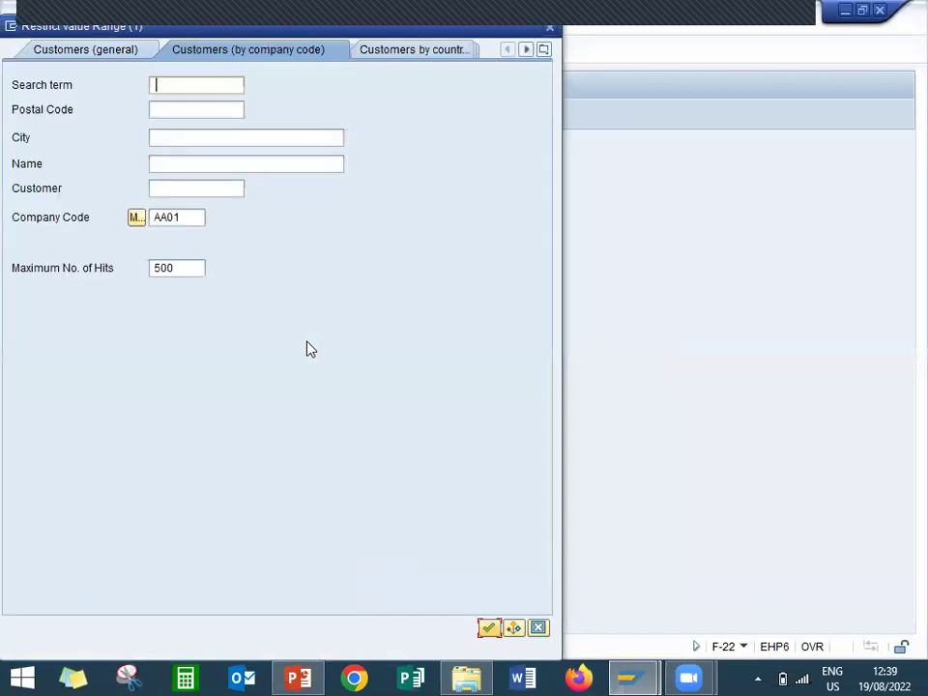
key("Return")
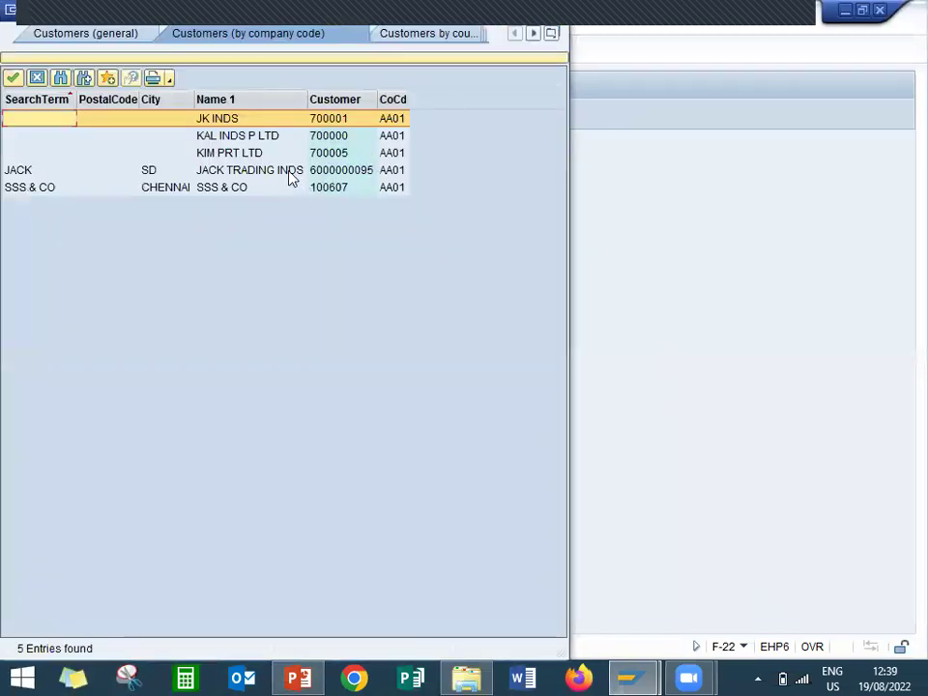
double_click(288, 176)
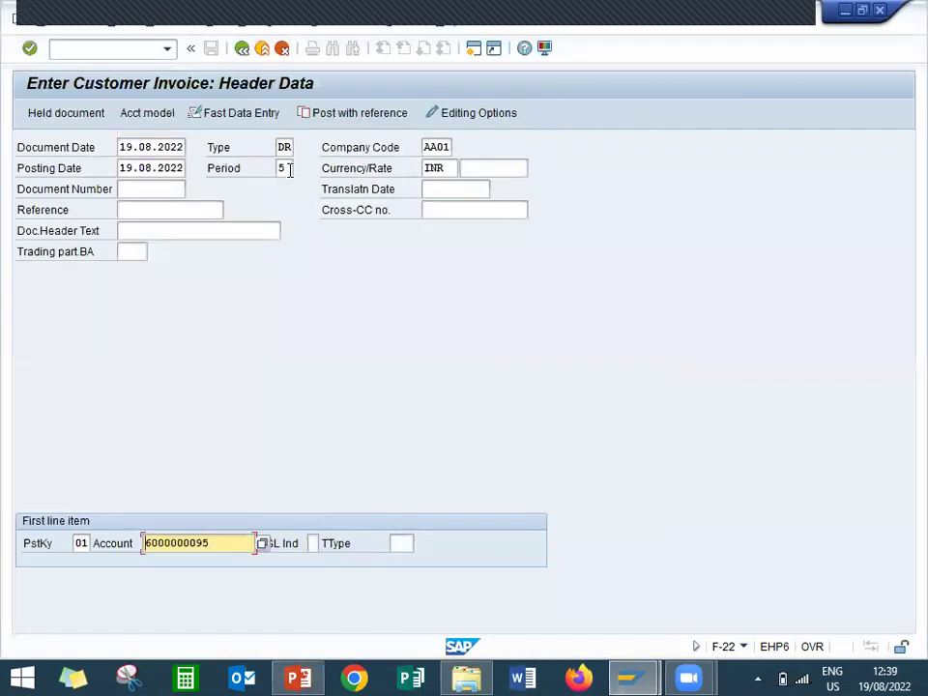
Step: Enter the customer item amount 50000 with text SOLD FINISHED GOODS
key("Return")
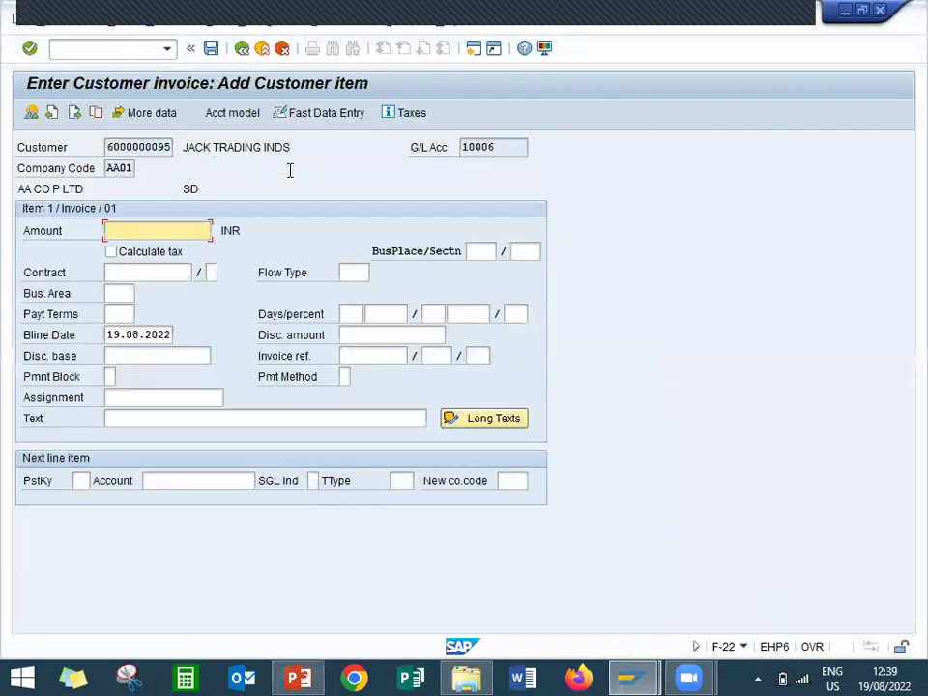
type("50000")
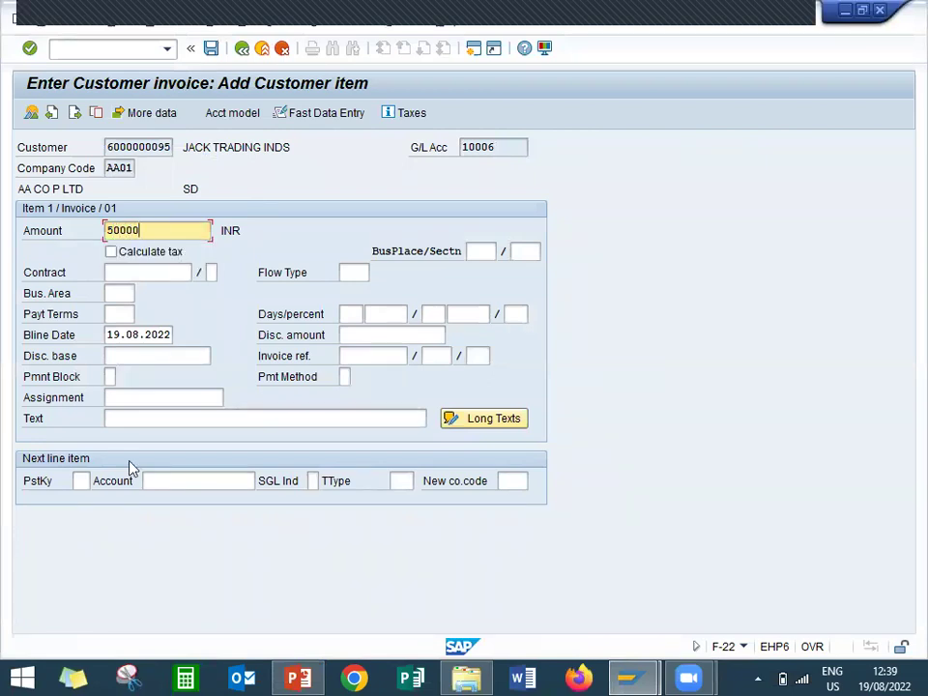
left_click(148, 420)
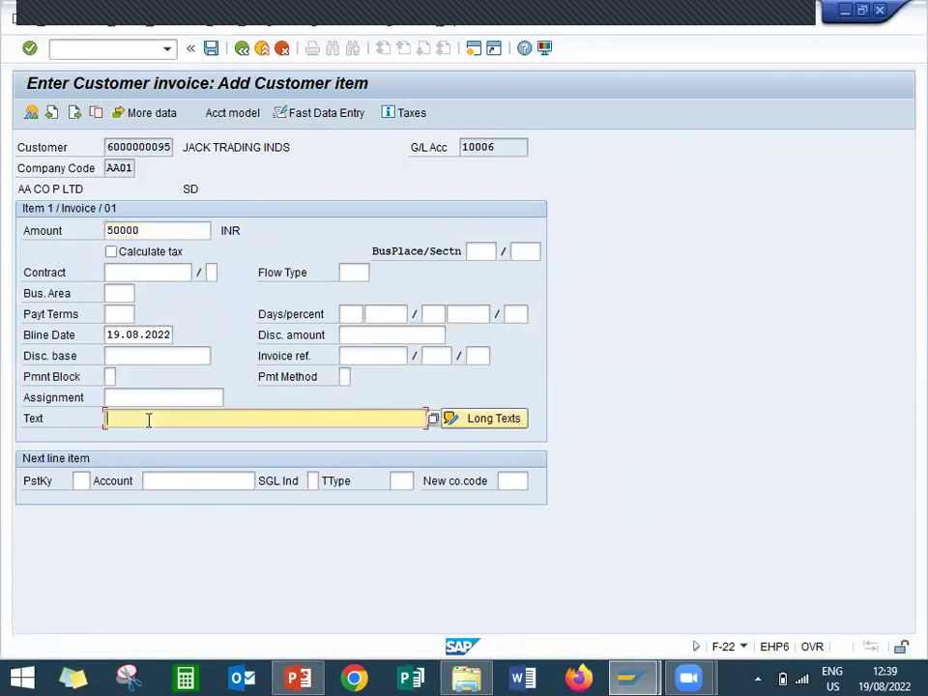
type("SOLD ")
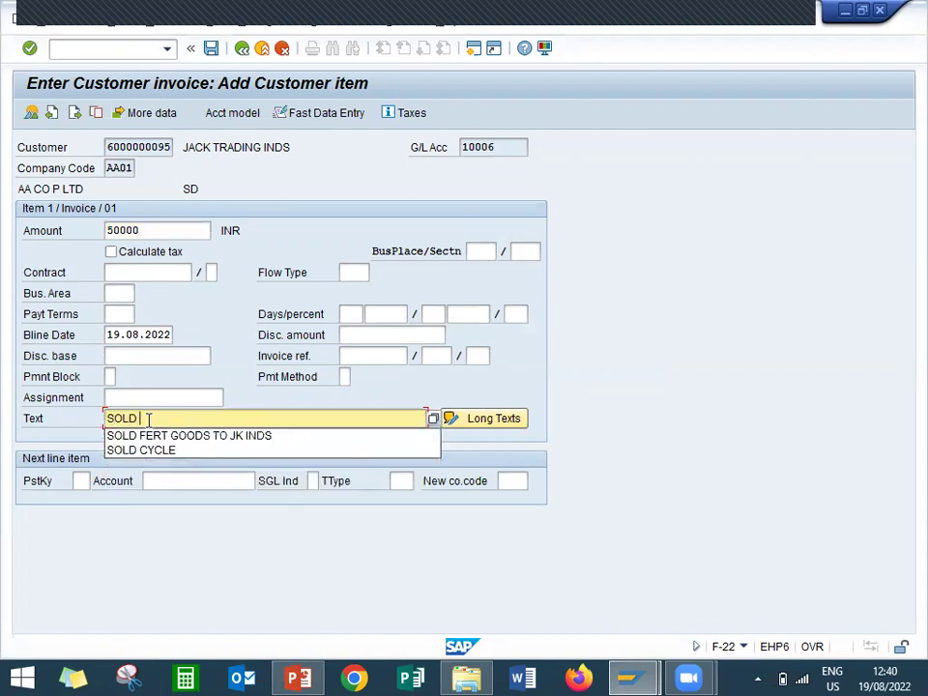
type("FINISHED ")
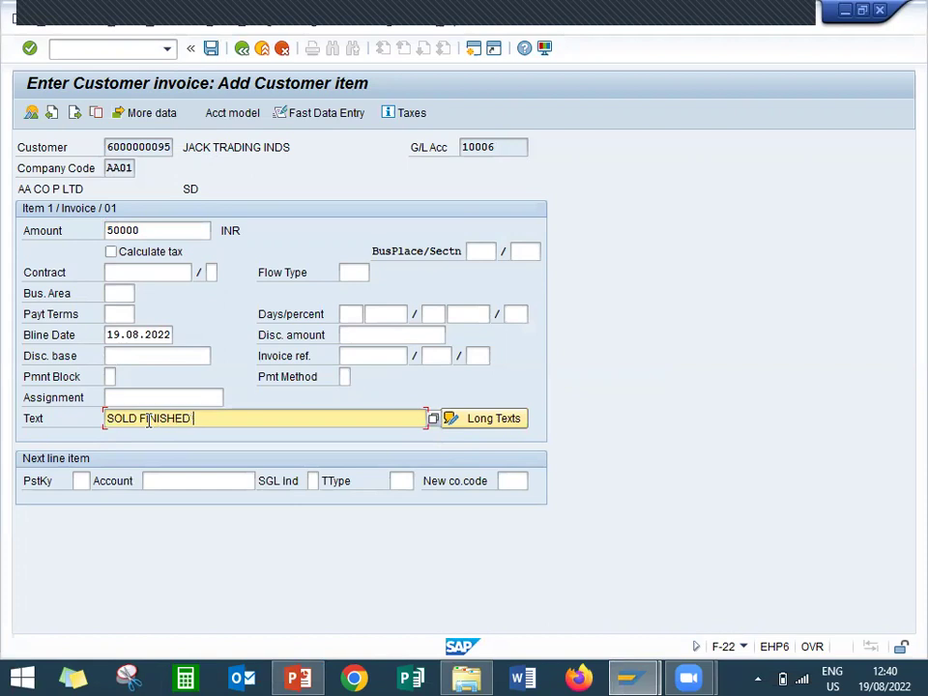
type("GOODS")
Step: Set the next line to credit posting key 50 on SALES ACCOUNT 12006
left_click(80, 480)
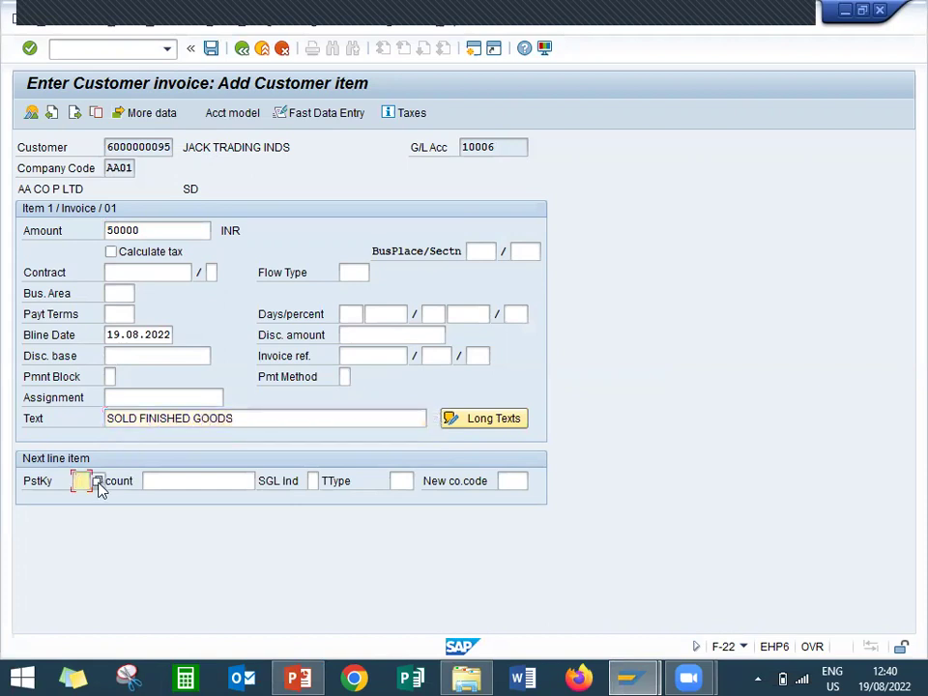
left_click(96, 481)
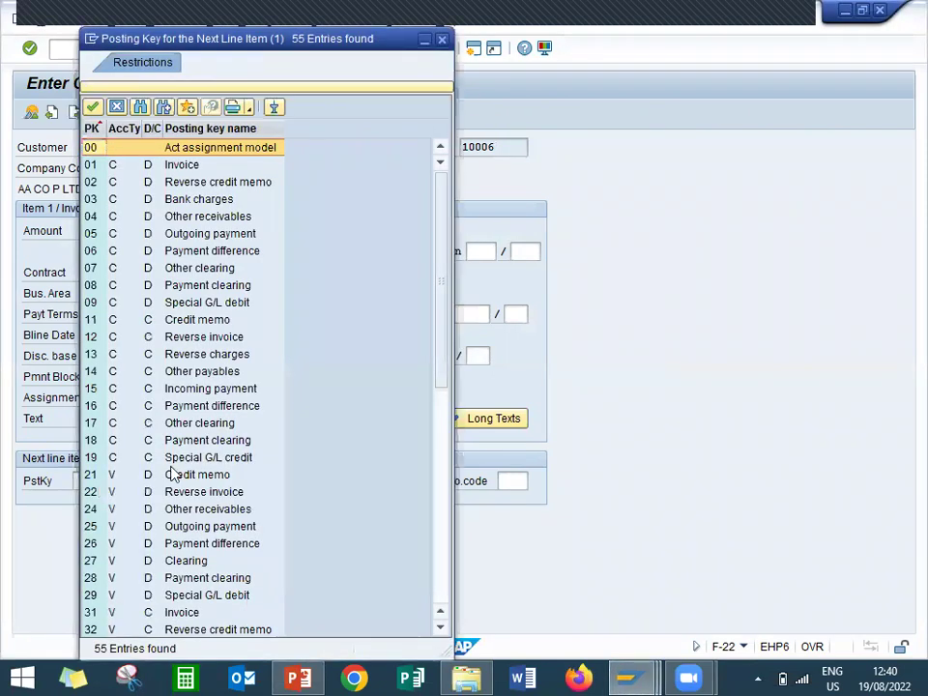
left_click(437, 571)
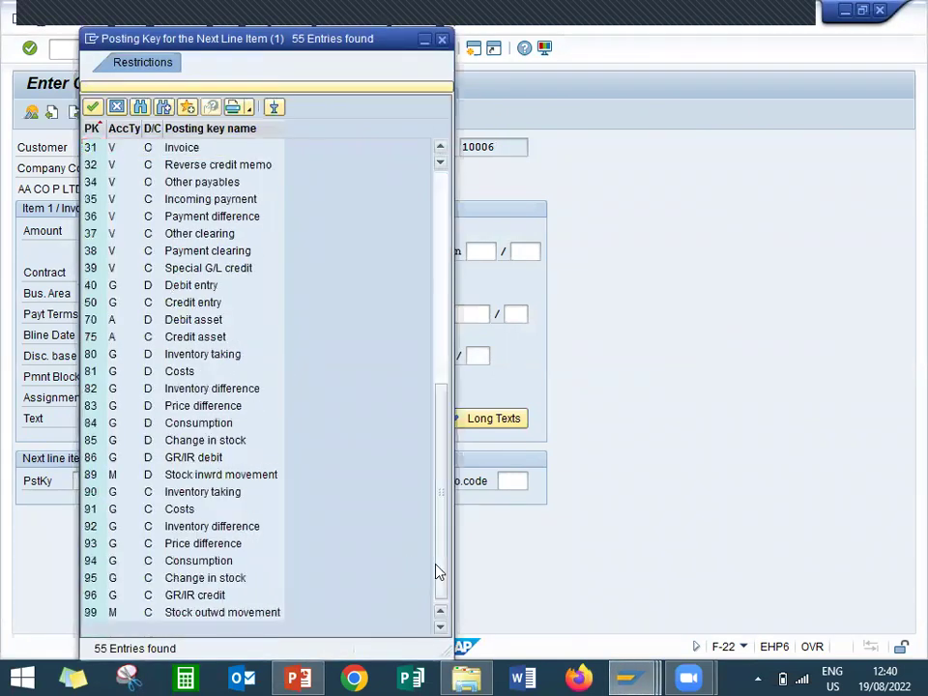
left_click(153, 306)
left_click(152, 306)
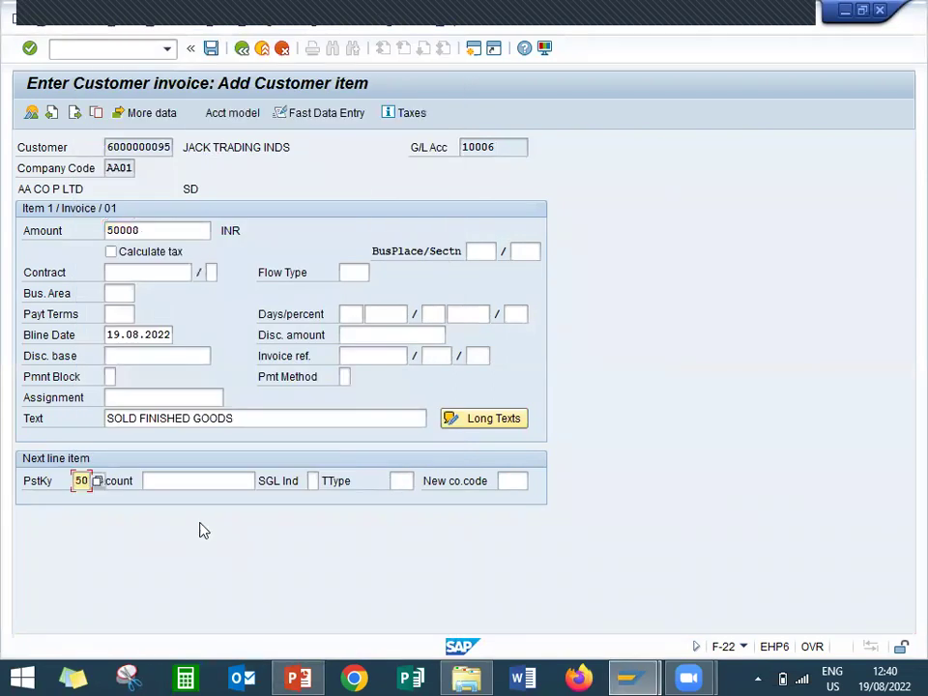
left_click(196, 480)
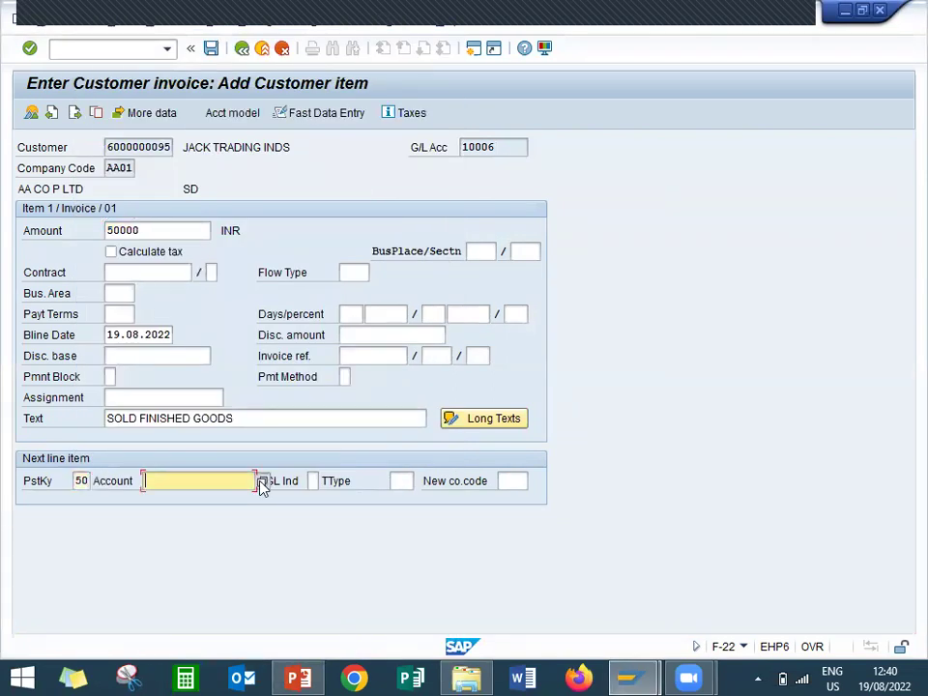
key("F4")
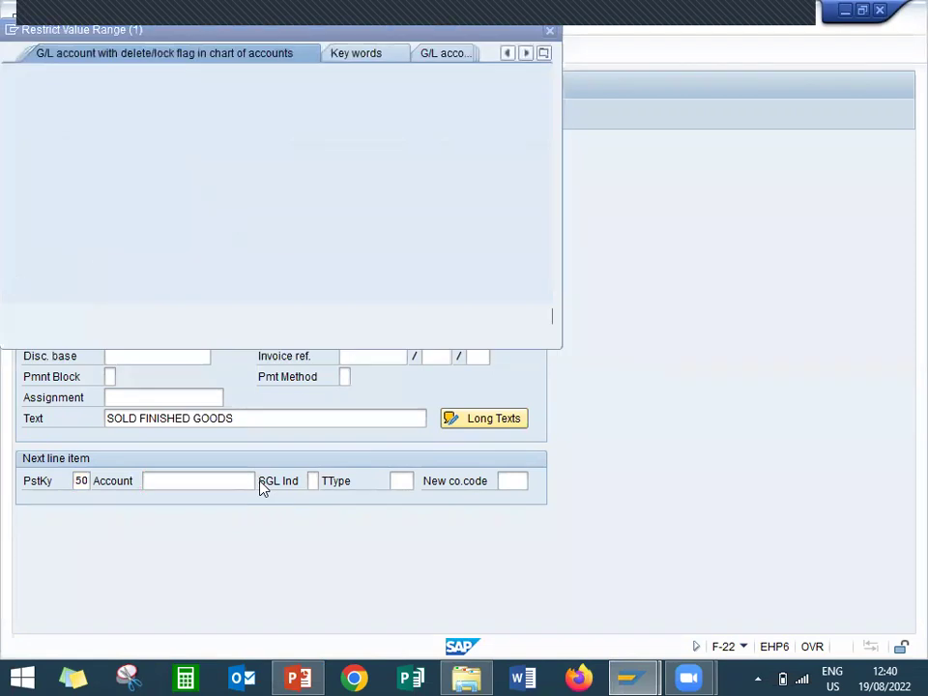
key("Return")
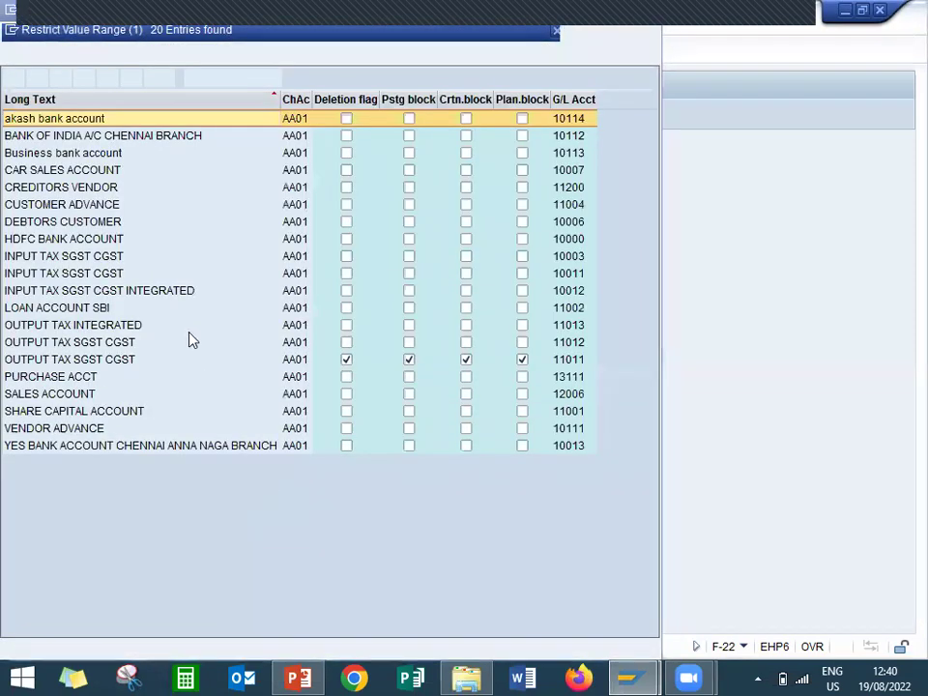
double_click(112, 394)
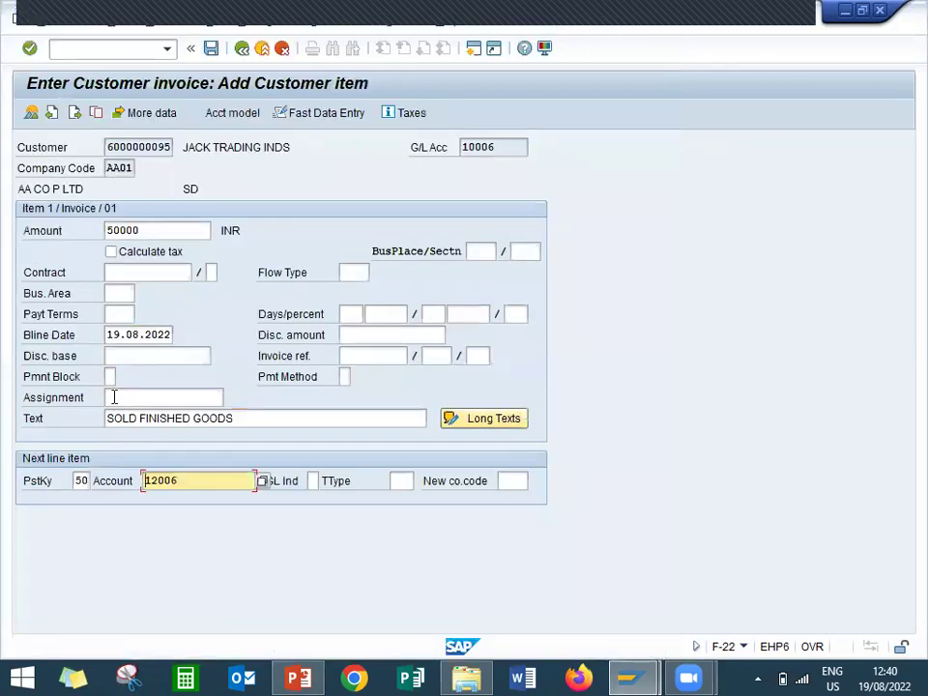
Step: Fill the G/L line with the balancing amount 50.000,00 and the copied item text
key("Return")
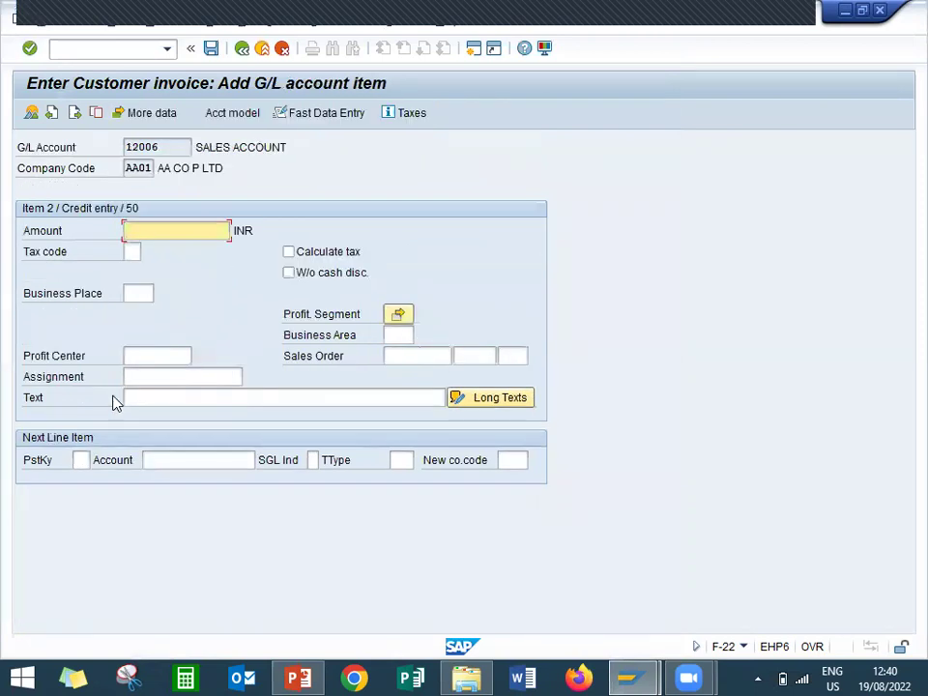
type("*")
key("Return")
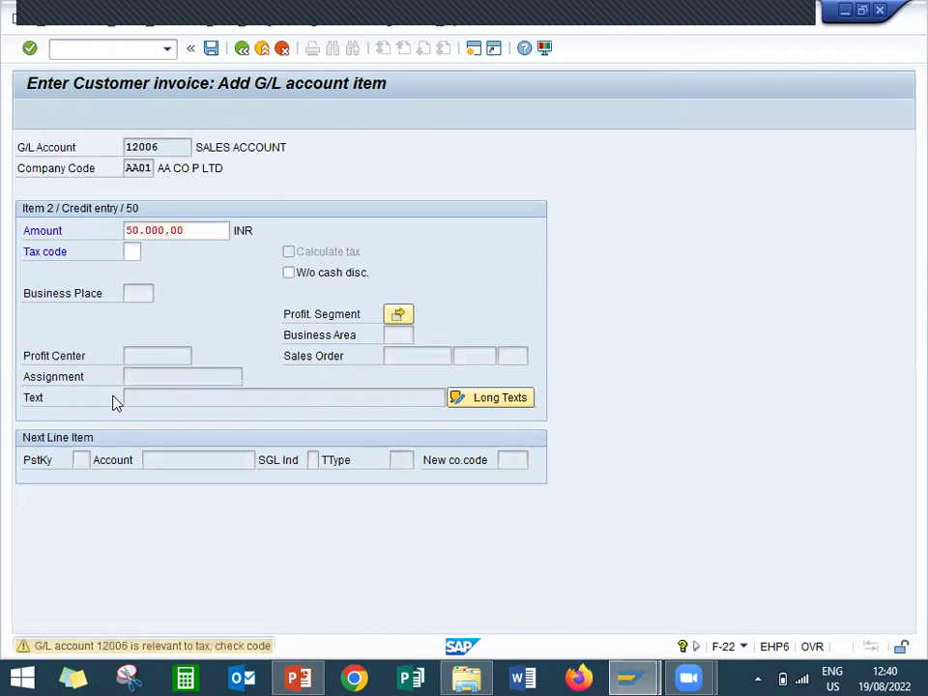
key("Return")
left_click(155, 399)
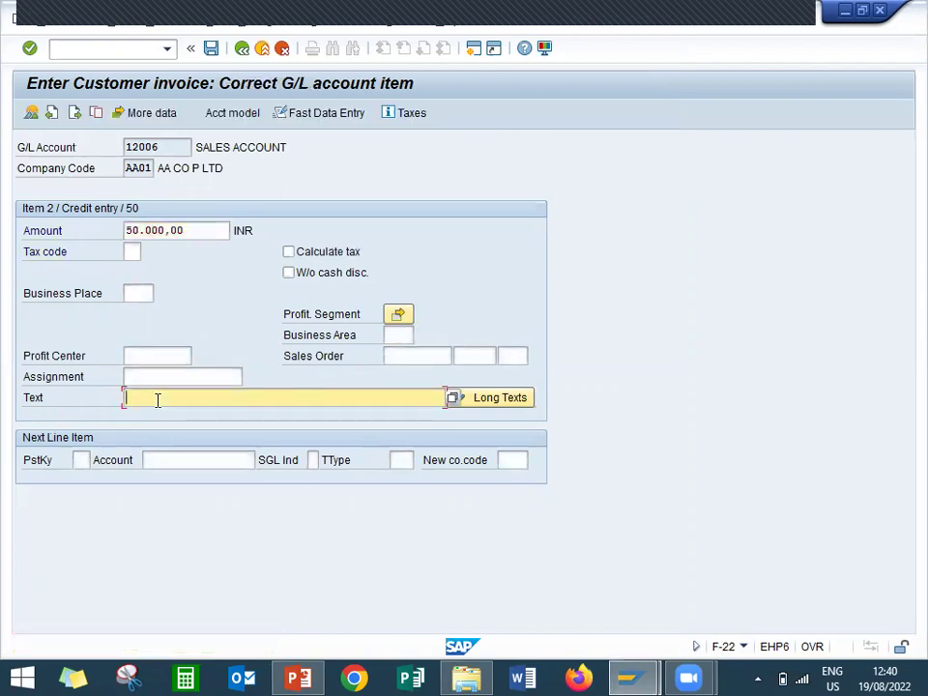
type("+")
key("Return")
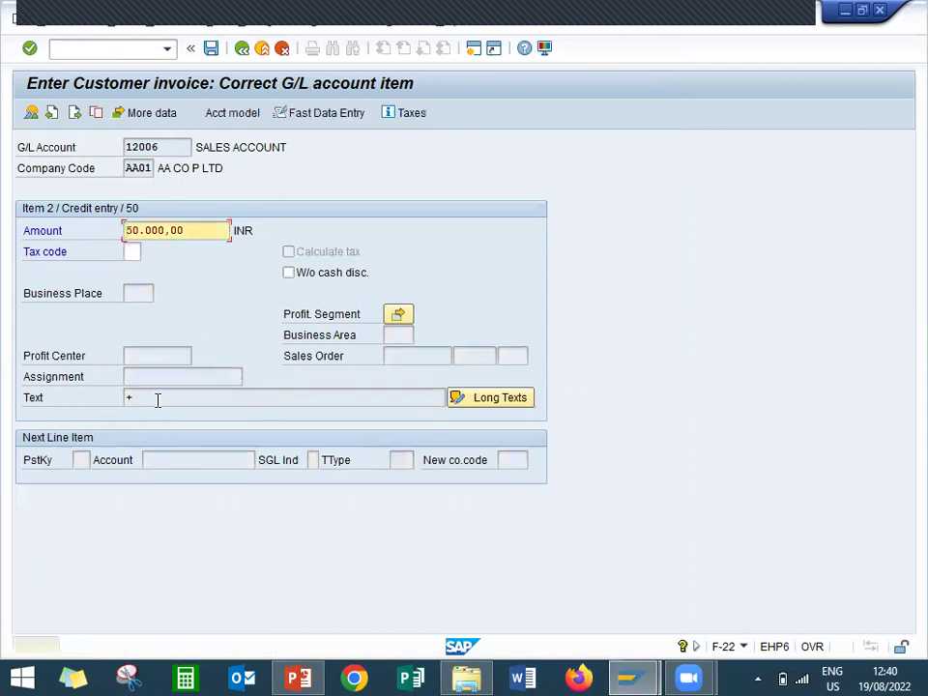
Step: Post the invoice past the tax warning, creating document 50 in AA01
key("Return")
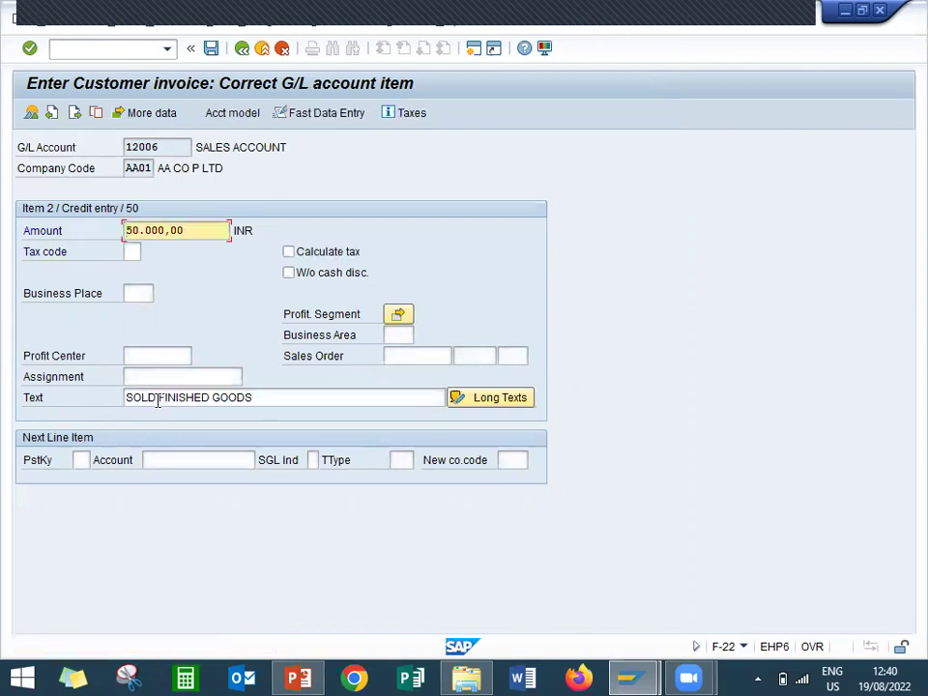
left_click(211, 48)
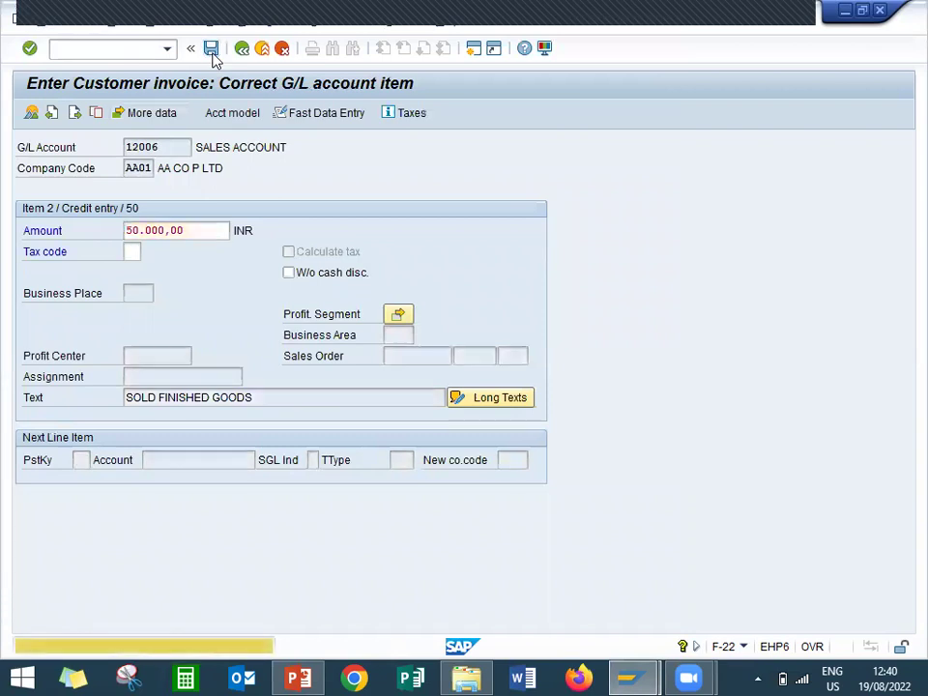
left_click(210, 48)
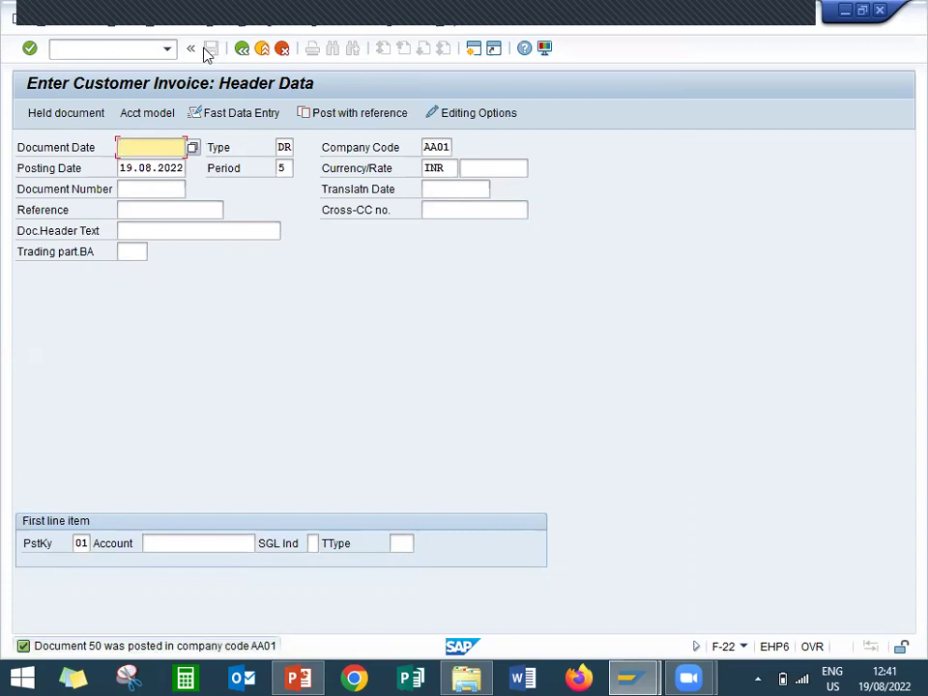
Step: Start an F-28 incoming payment with document date 19.08.2022
left_click(63, 50)
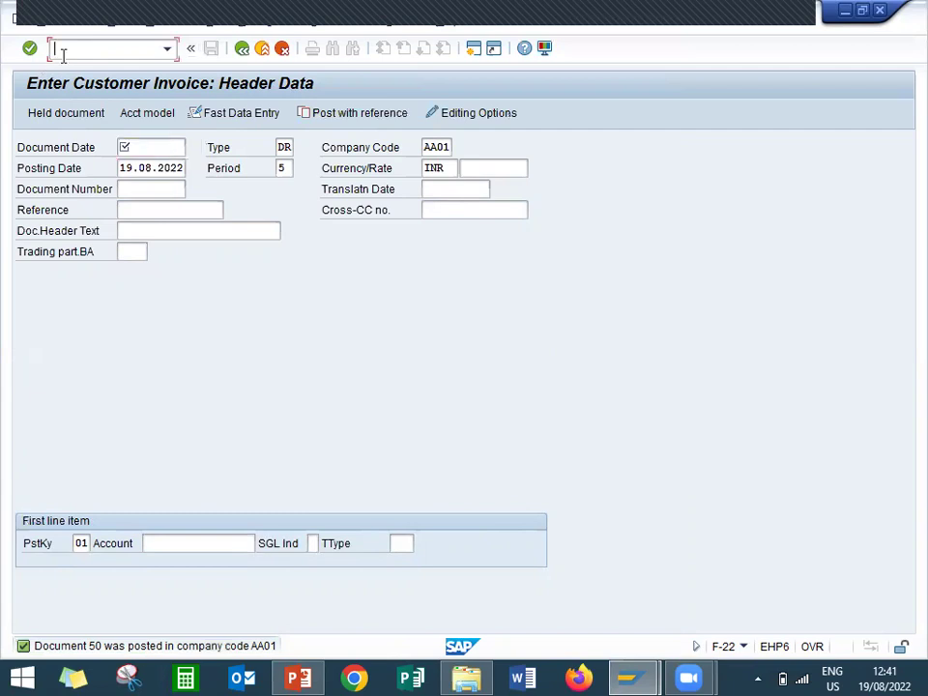
type("/n")
key("Return")
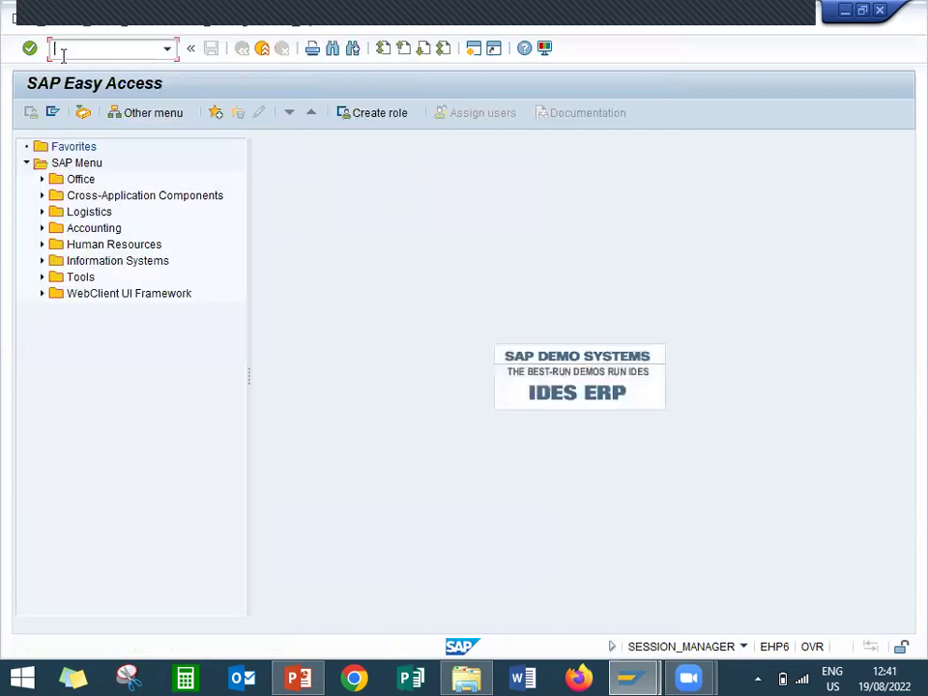
type("F-28")
key("Return")
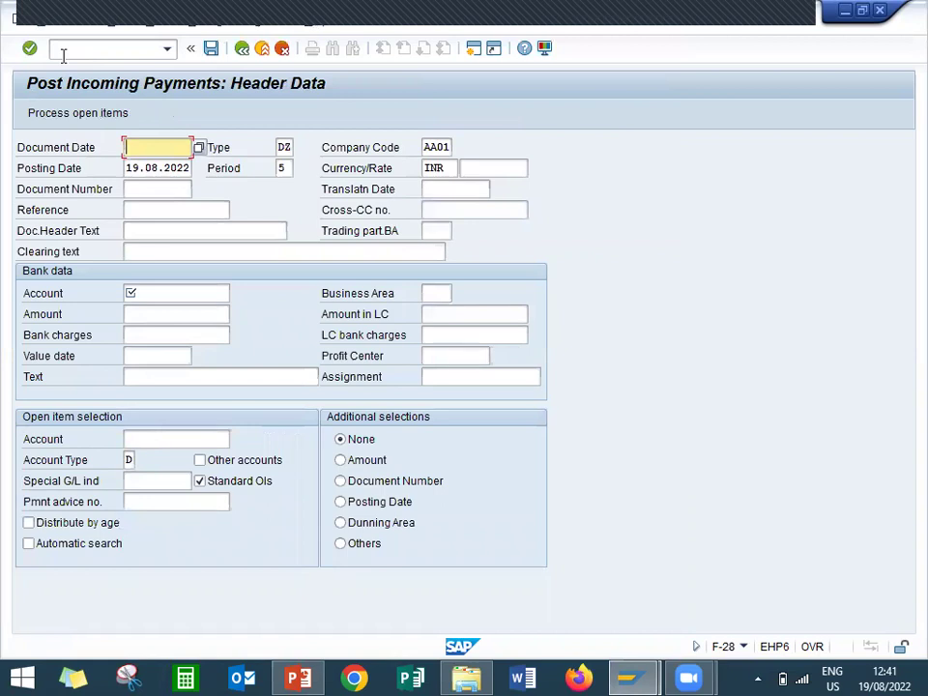
key("BackSpace")
key("Down")
key("Return")
key("Return")
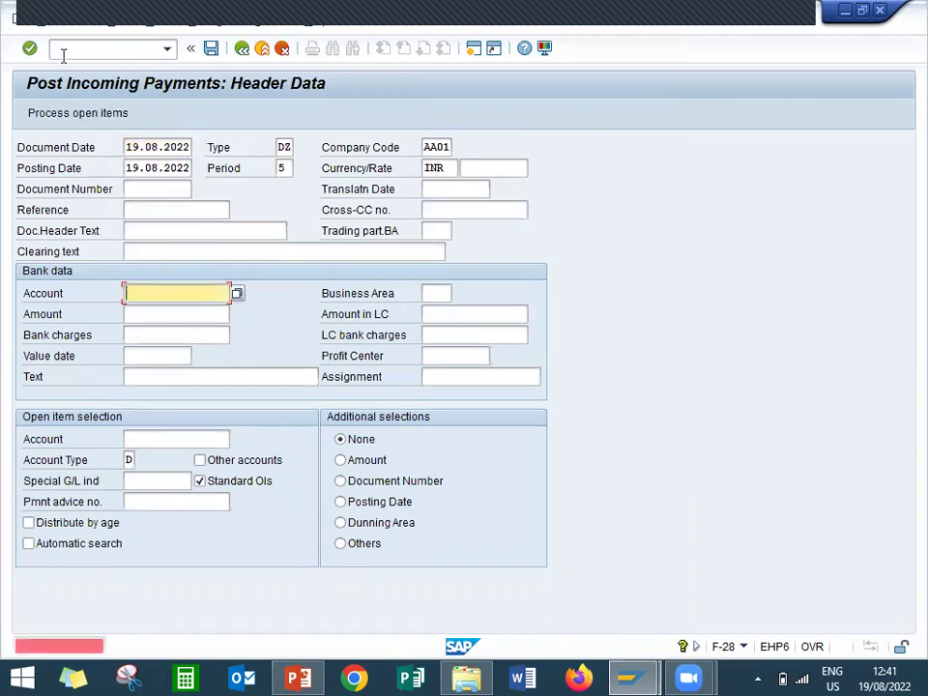
Step: Enter HDFC bank account 10000 and payment amount 50000
left_click(237, 295)
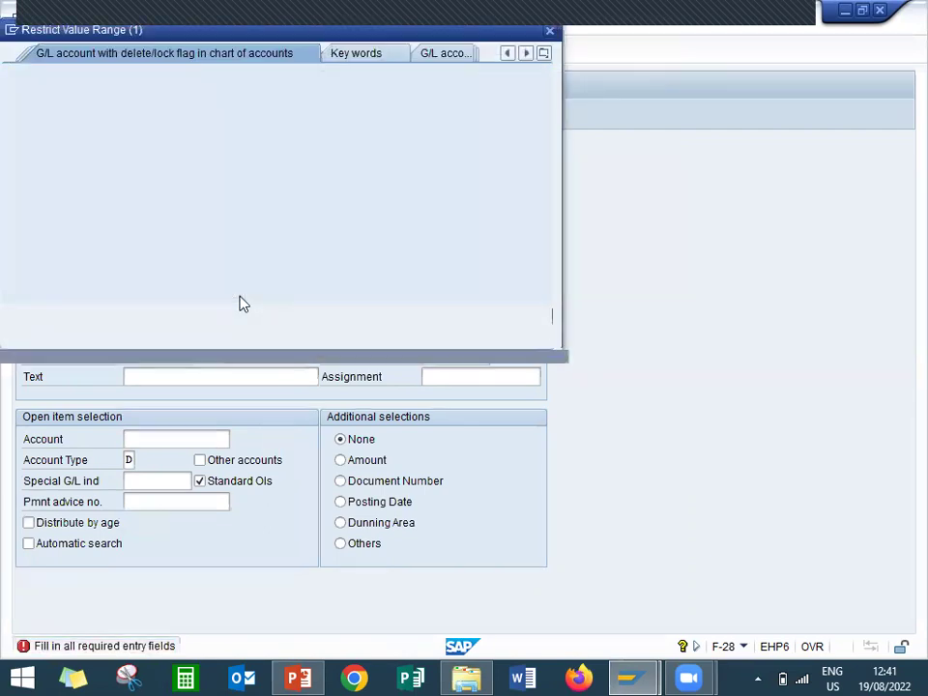
key("Return")
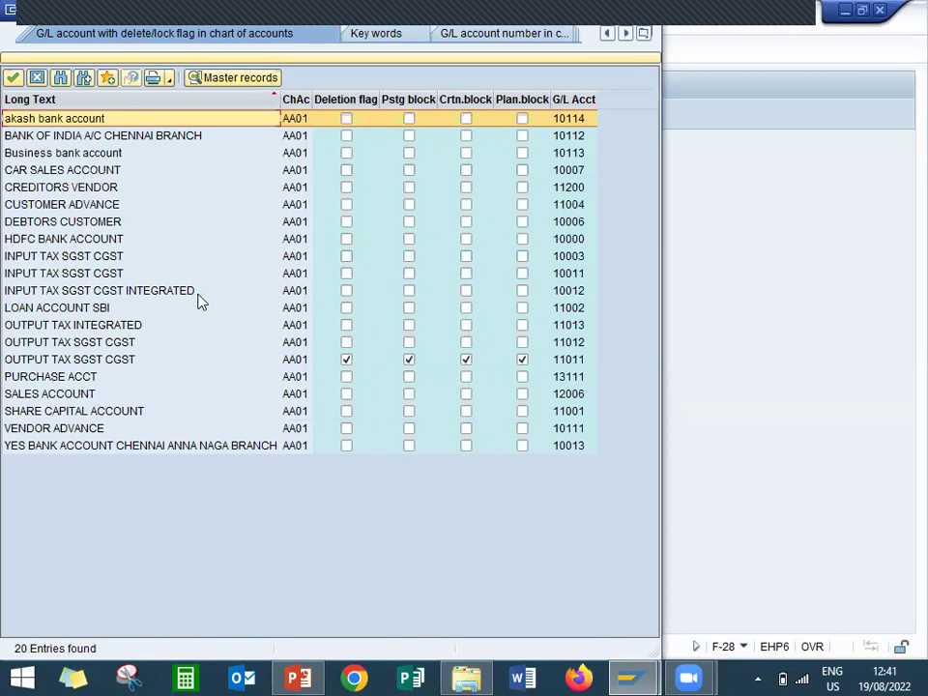
double_click(96, 246)
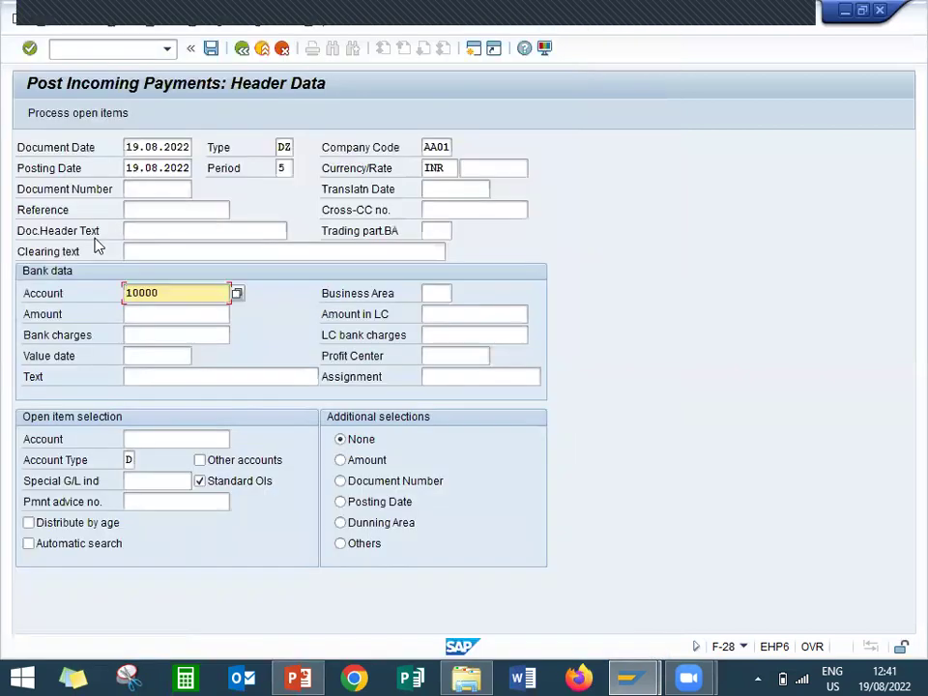
left_click(206, 315)
type("50000")
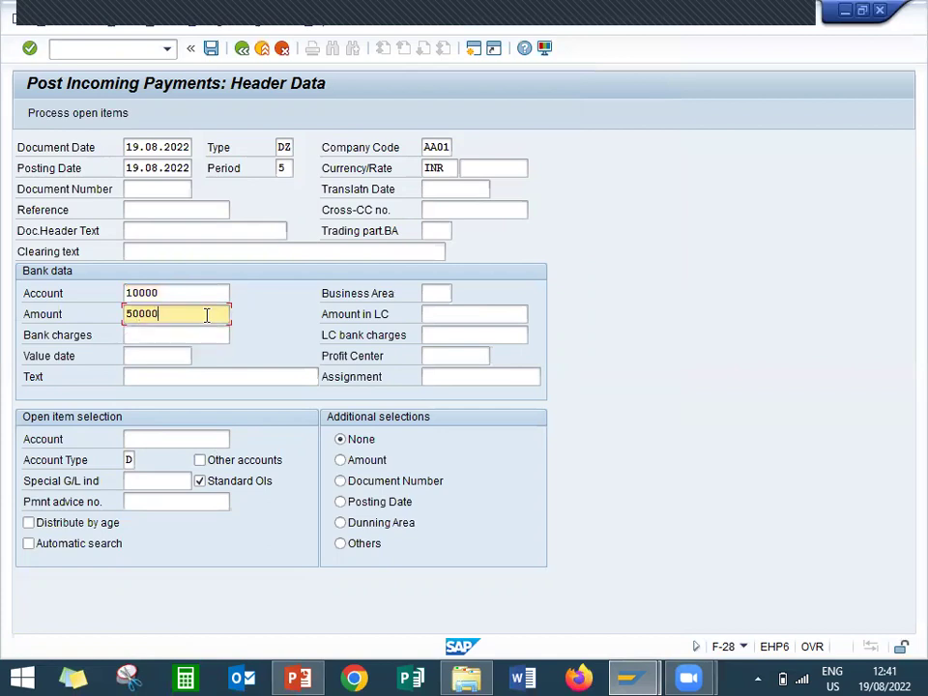
key("Return")
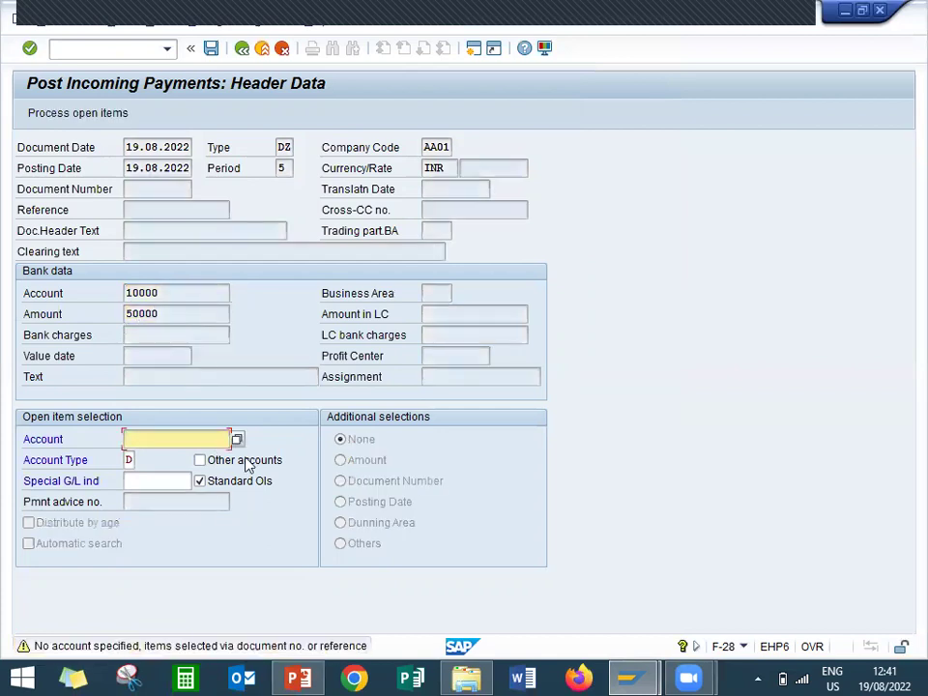
Step: Select JACK TRADING INDS's open invoice document 50 and process the open items
left_click(237, 440)
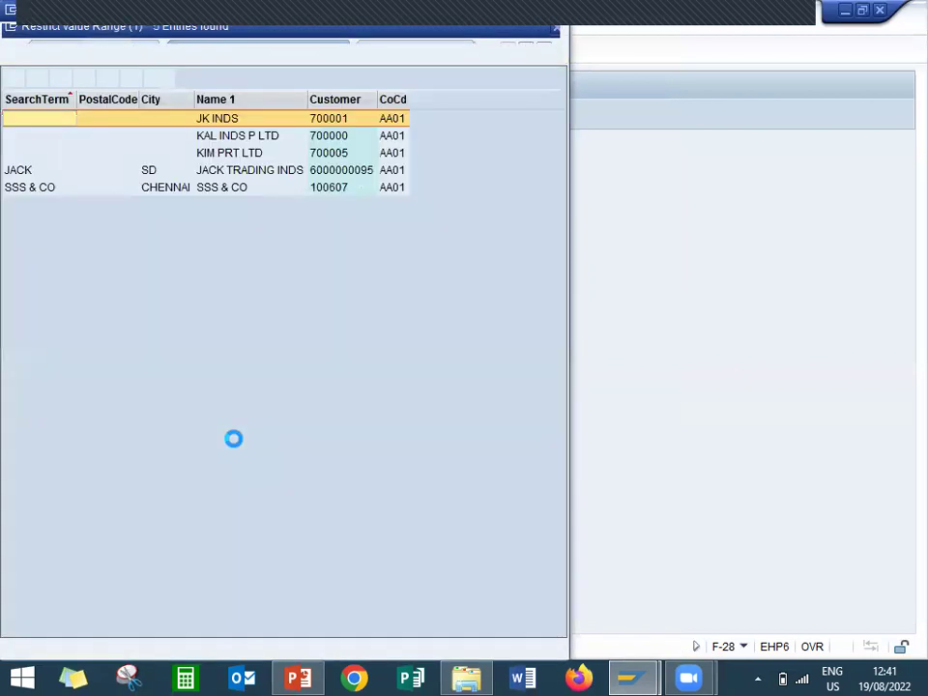
double_click(259, 176)
key("Return")
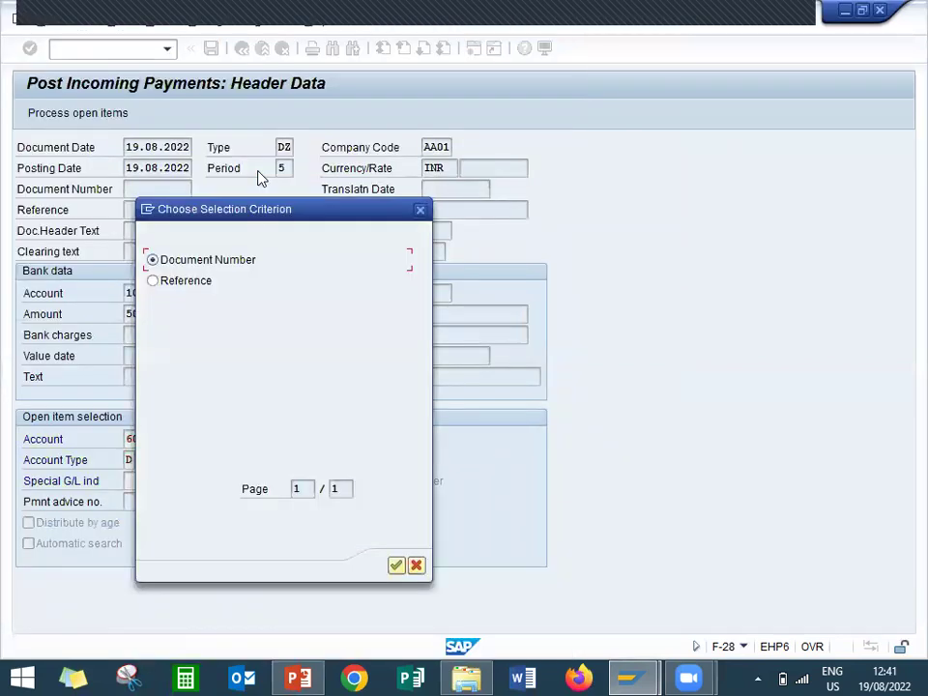
key("Return")
type("50")
key("Return")
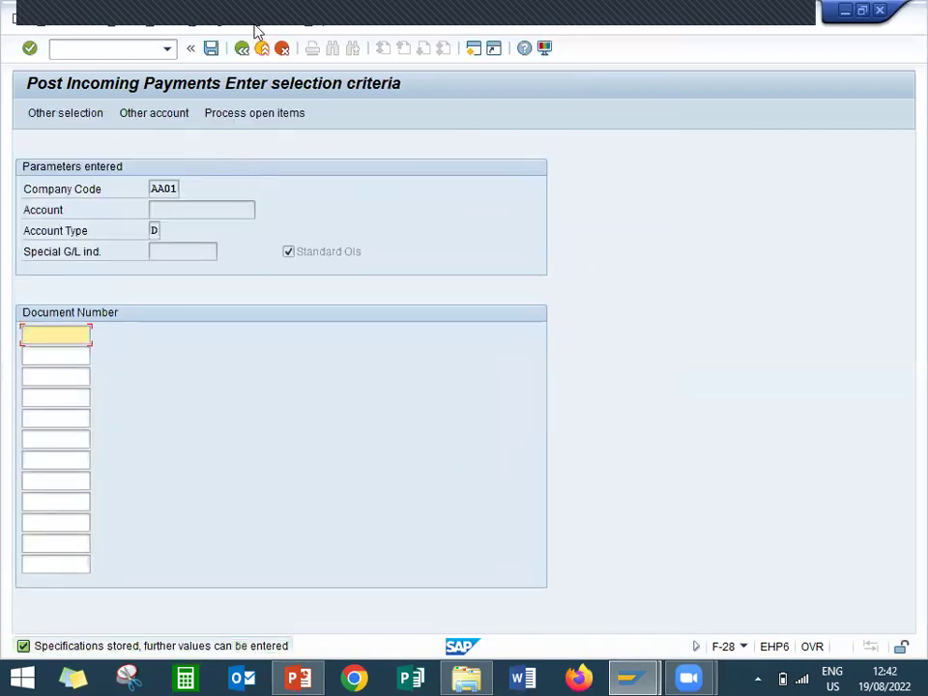
left_click(213, 49)
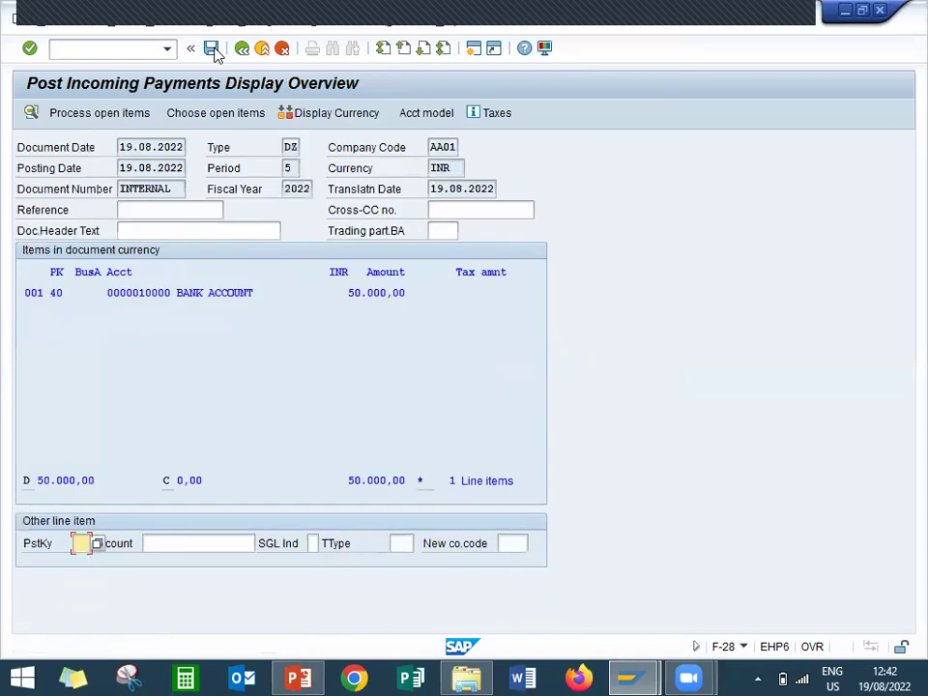
Step: Set the bank line's due date to 22.08.2022 and post the payment as document 8
double_click(245, 293)
left_click(438, 337)
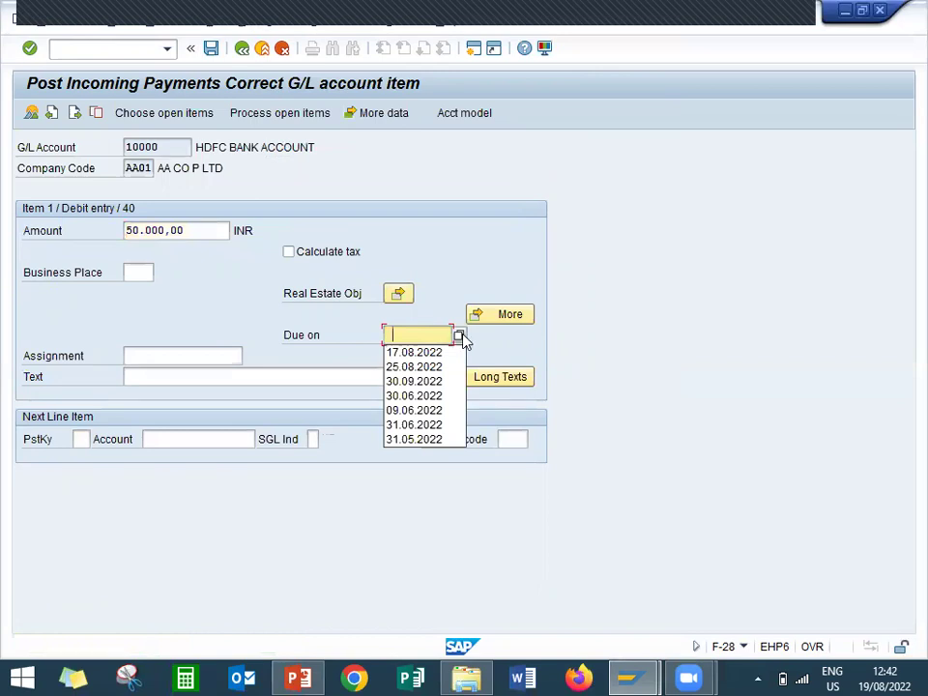
left_click(460, 338)
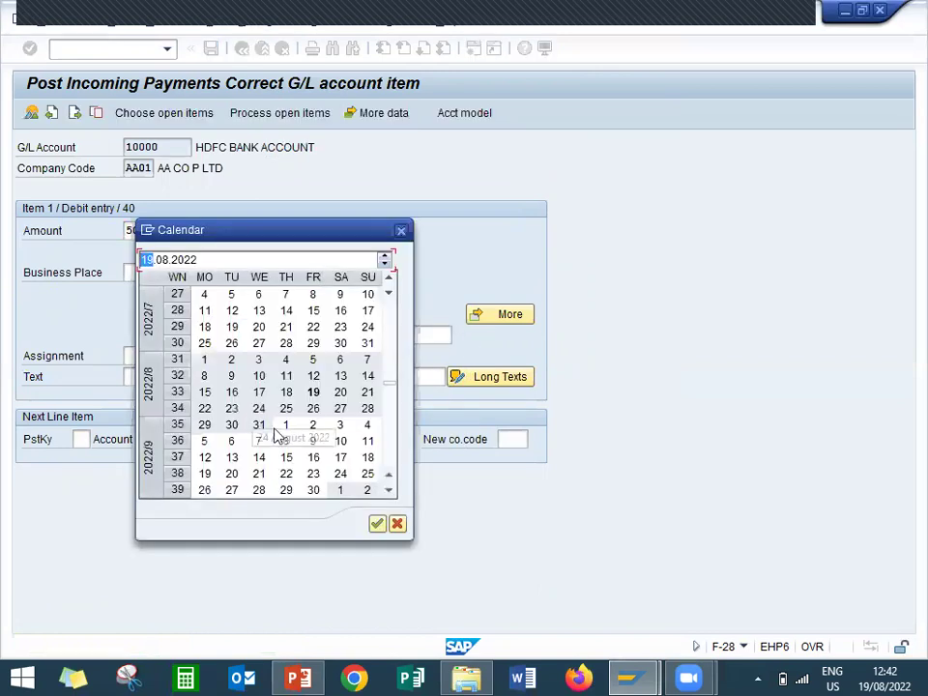
double_click(204, 415)
key("Return")
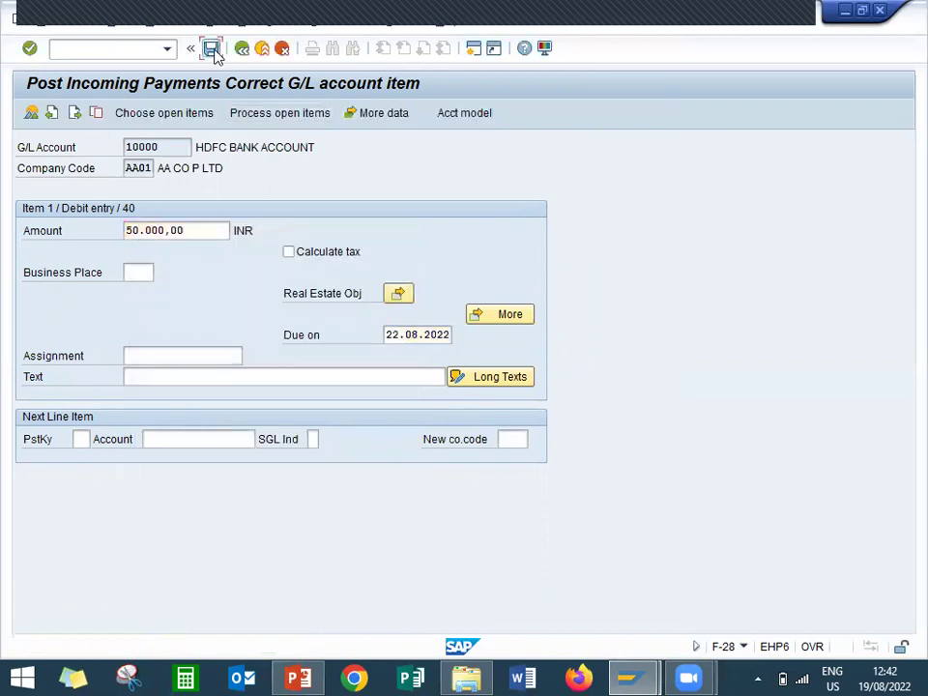
left_click(212, 50)
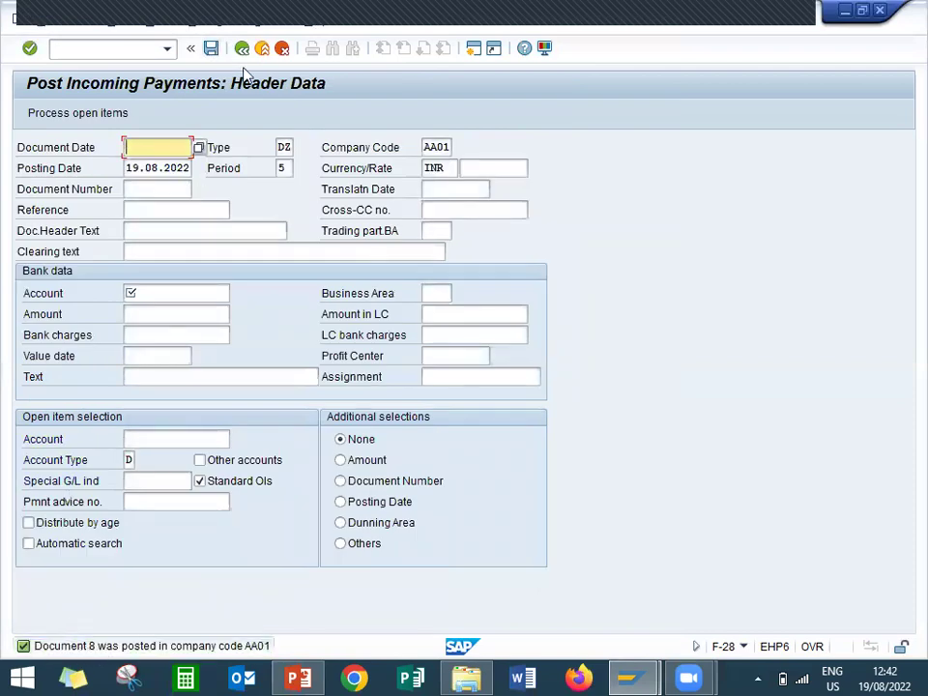
Step: Leave payment entry and display FD10N balances for JACK TRADING INDS, AA01, 2022
left_click(263, 50)
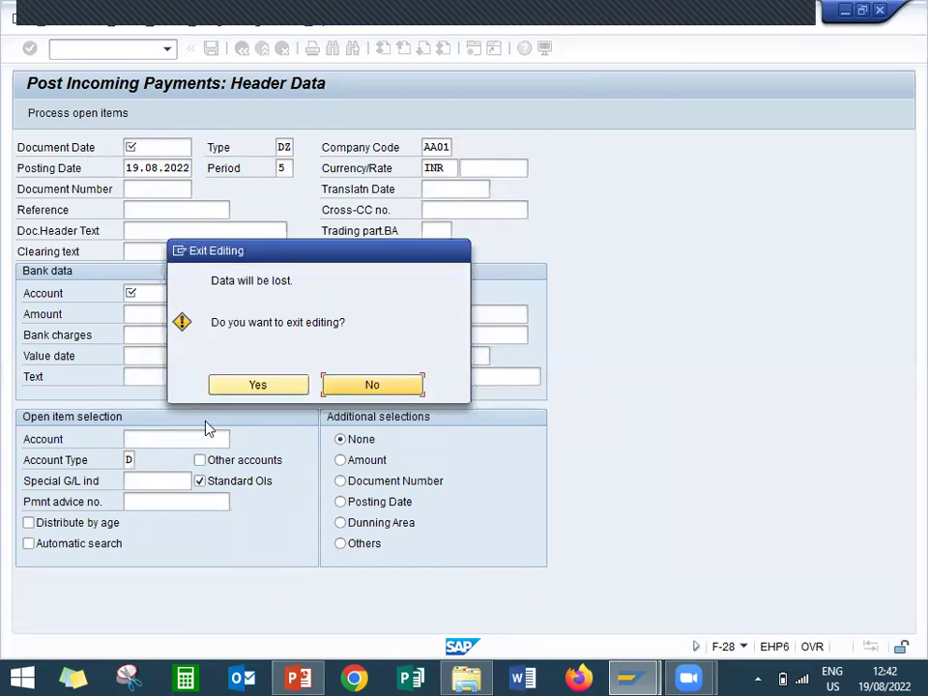
left_click(253, 386)
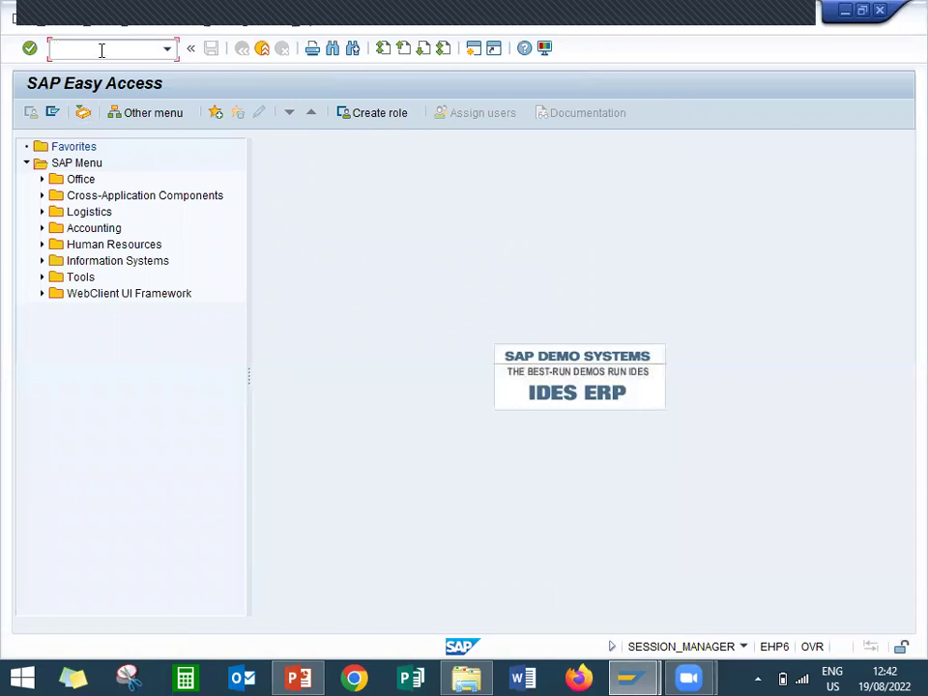
type("FD10N")
key("Return")
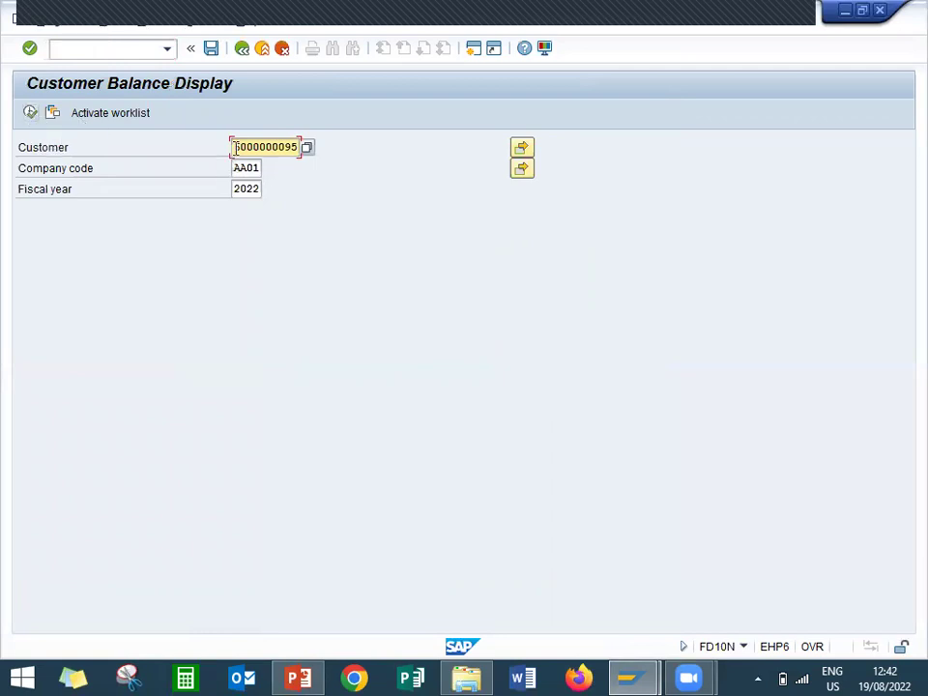
double_click(253, 147)
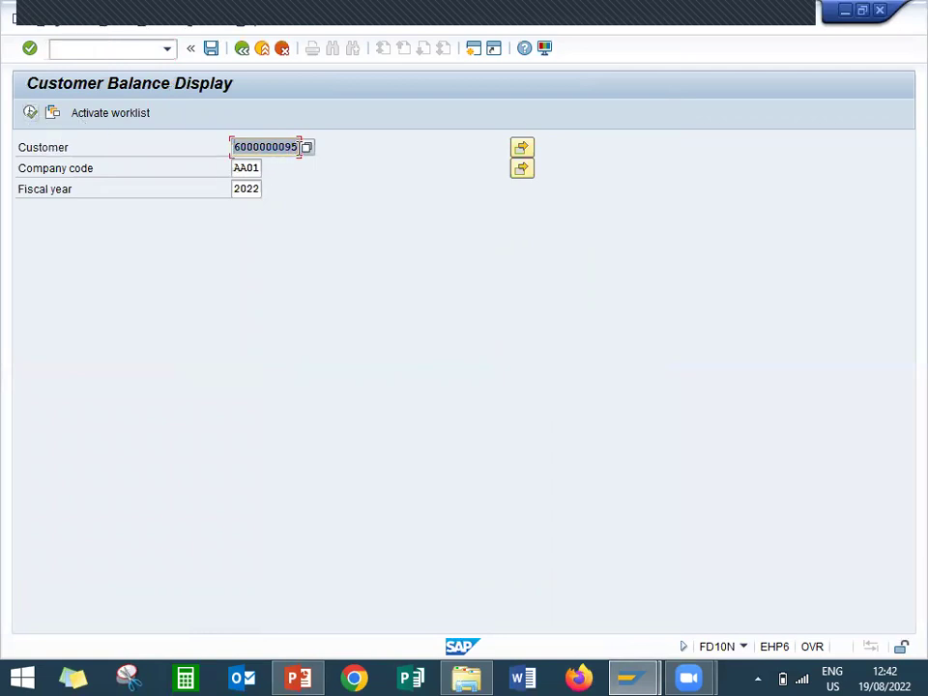
left_click(32, 113)
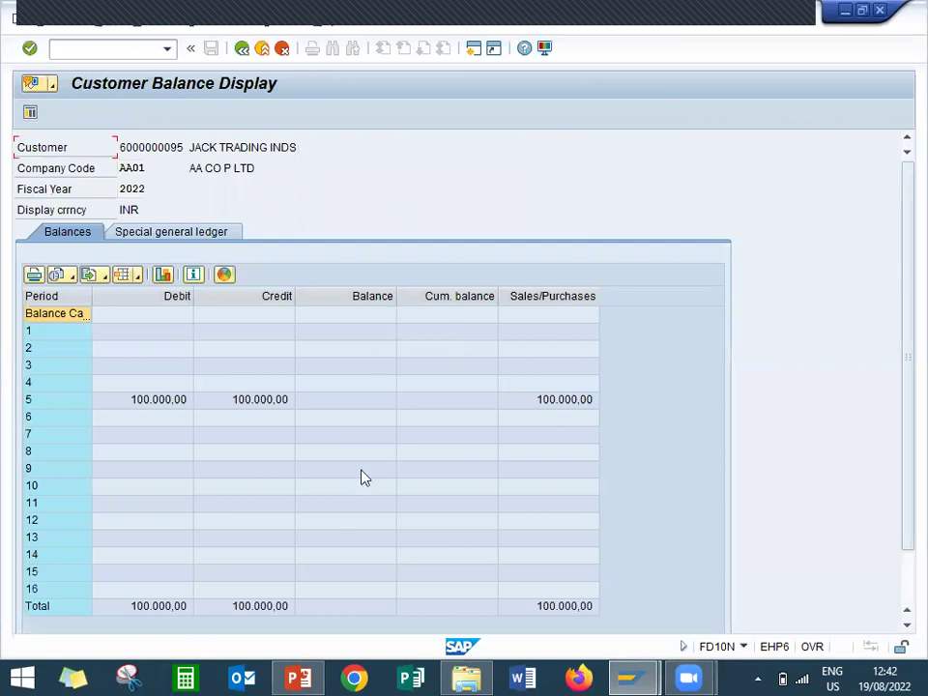
Step: Drill into period 5 credits to see cleared payments 7 and 8 of 50.000,00- each
double_click(274, 406)
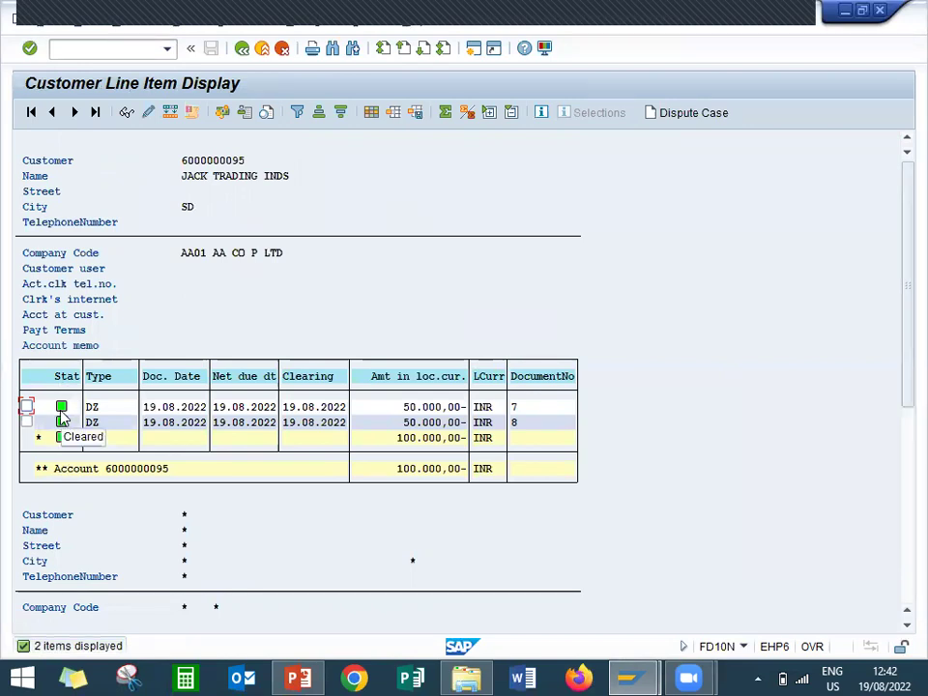
scroll(901, 414, "down", 2)
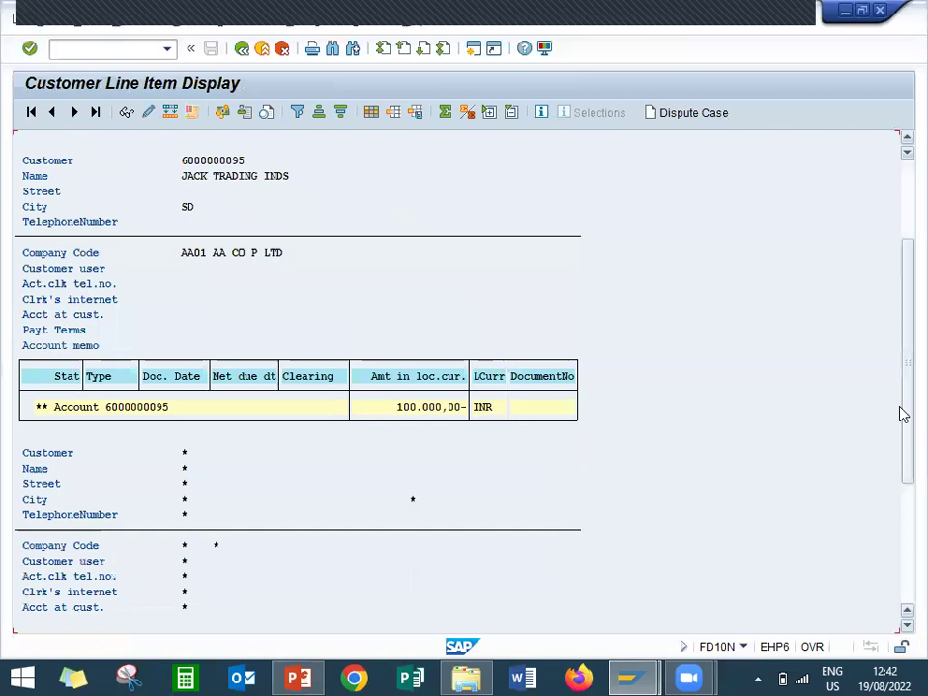
left_click_drag(901, 414, 901, 267)
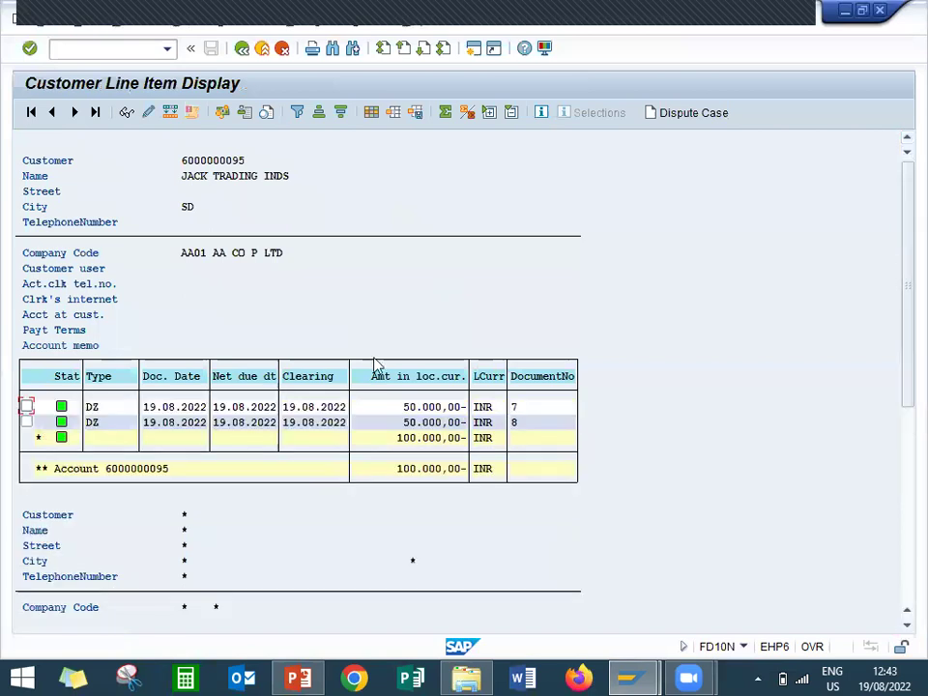